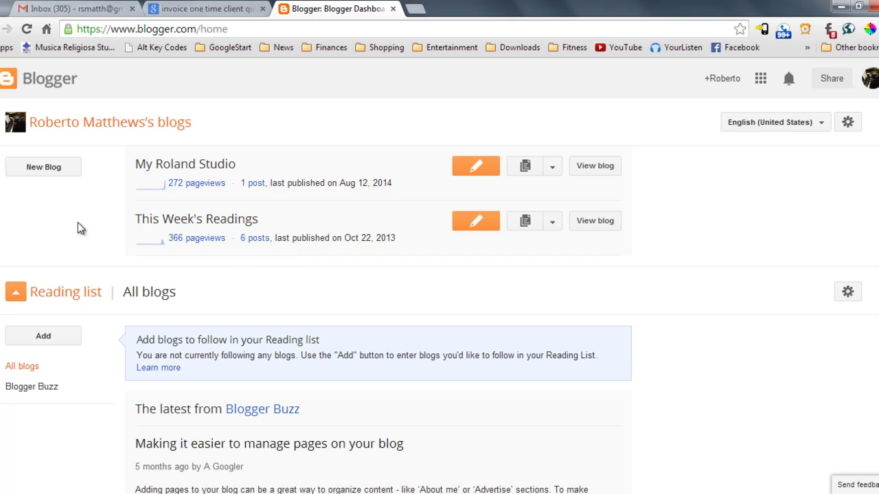
Open the All posts list for the This Week's Readings blog on the Blogger dashboard.
left_click(204, 224)
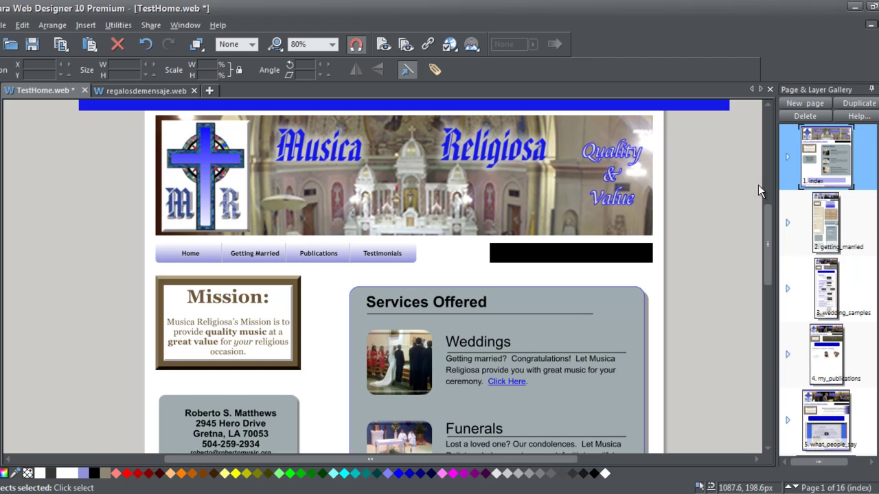
Duplicate the home page and move the copy down to sixth position.
left_click(858, 112)
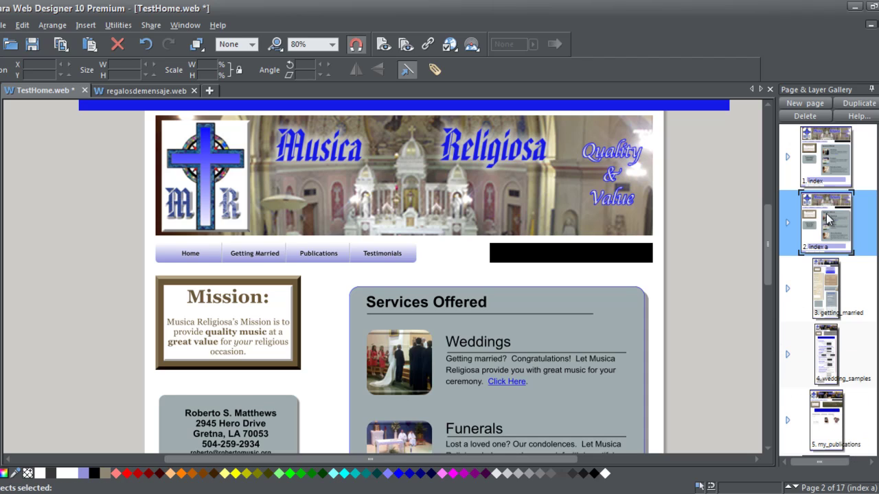
left_click_drag(827, 219, 836, 431)
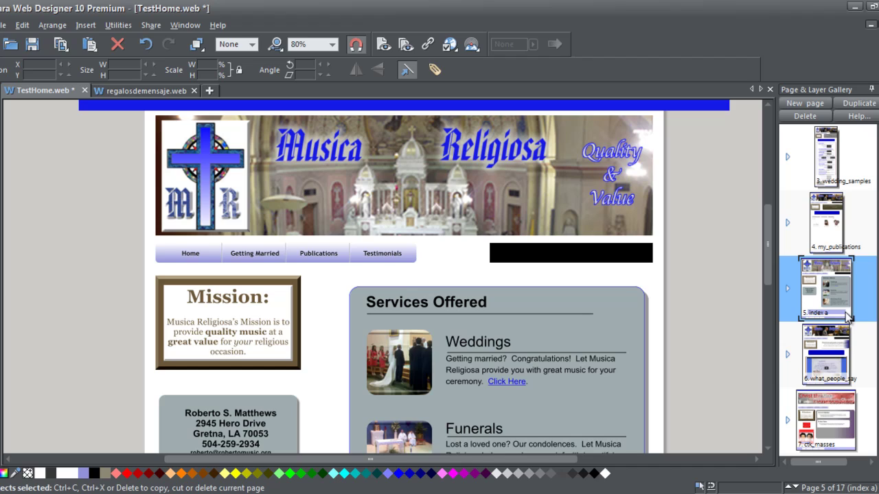
left_click_drag(835, 347, 832, 362)
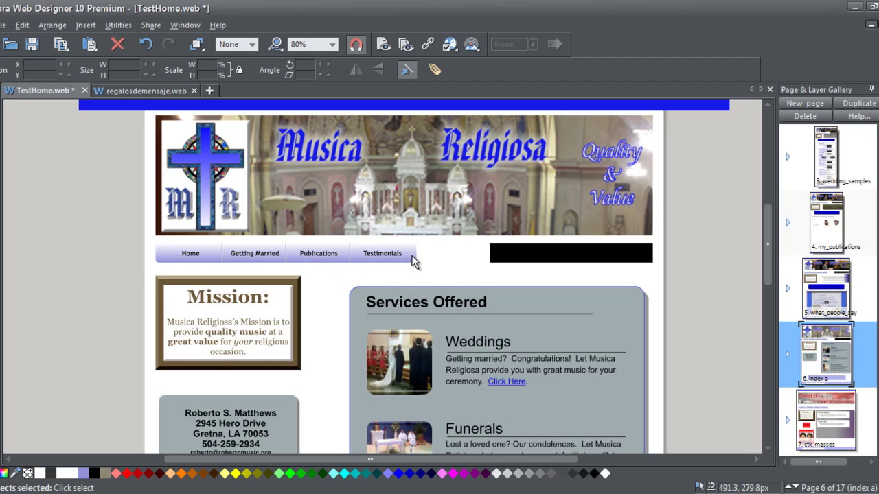
Rename page 6 from 'index a' to 'blog'.
left_click(324, 254)
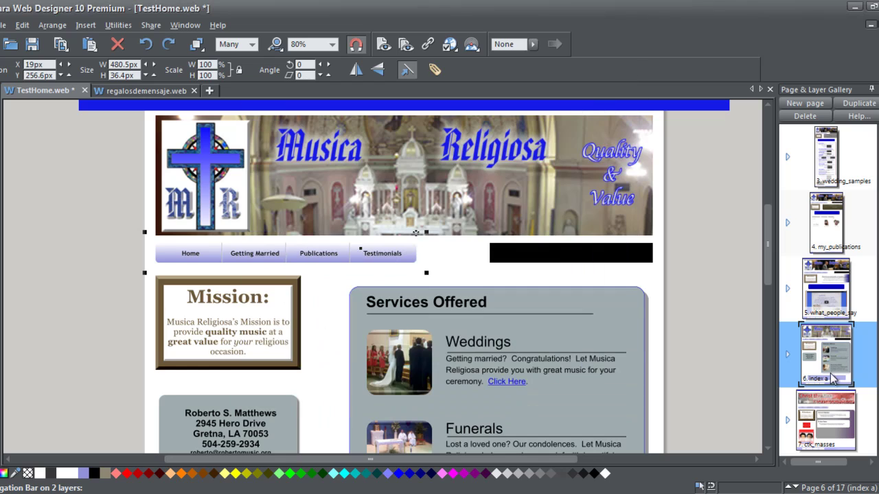
left_click(828, 385)
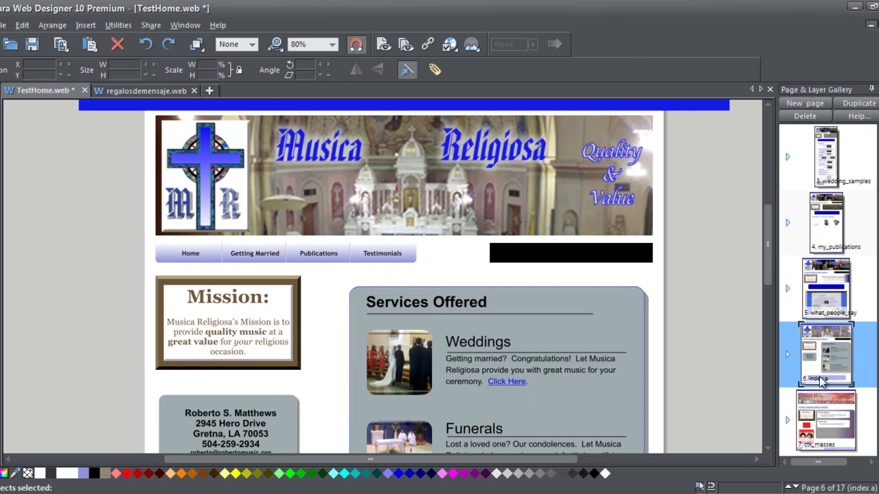
left_click(825, 379)
type("blo")
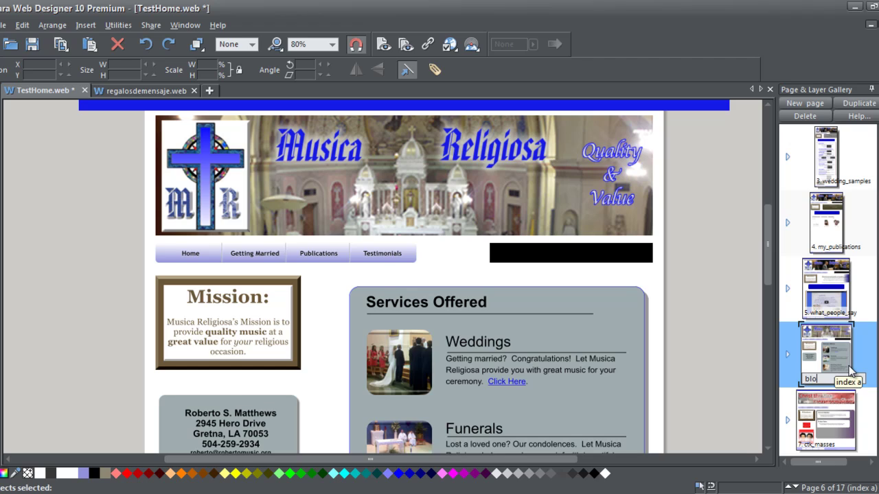
type("g")
key("Return")
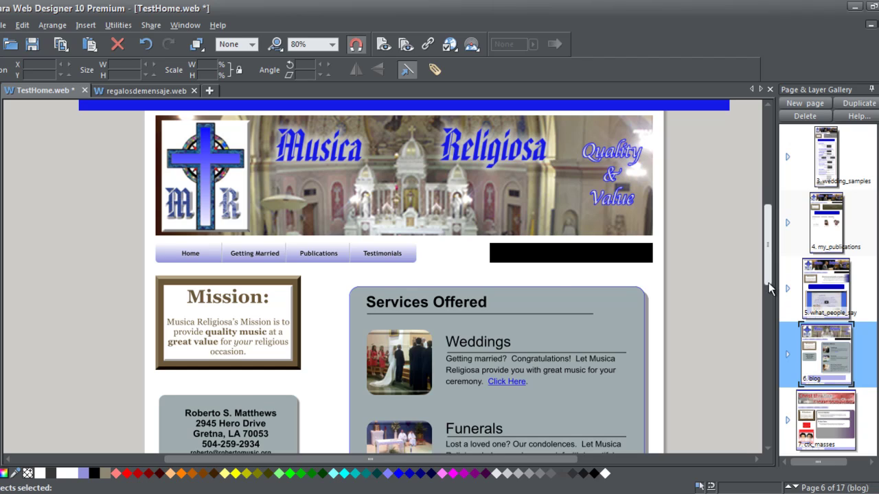
Add a 'Blog' button linking to page 6 (blog) to the navigation bar.
left_click(378, 253)
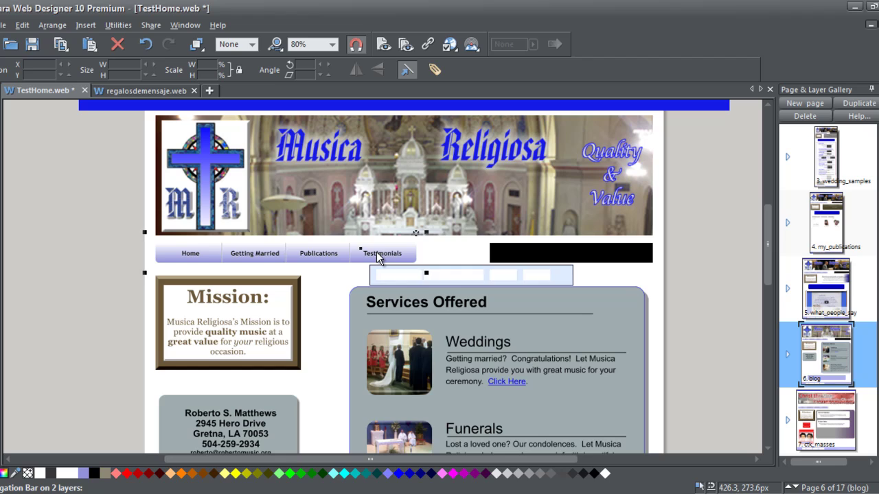
double_click(378, 253)
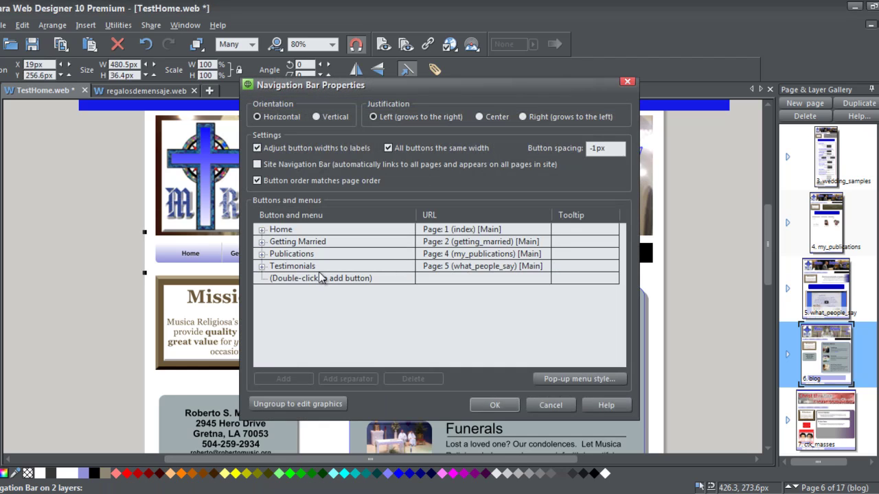
double_click(281, 275)
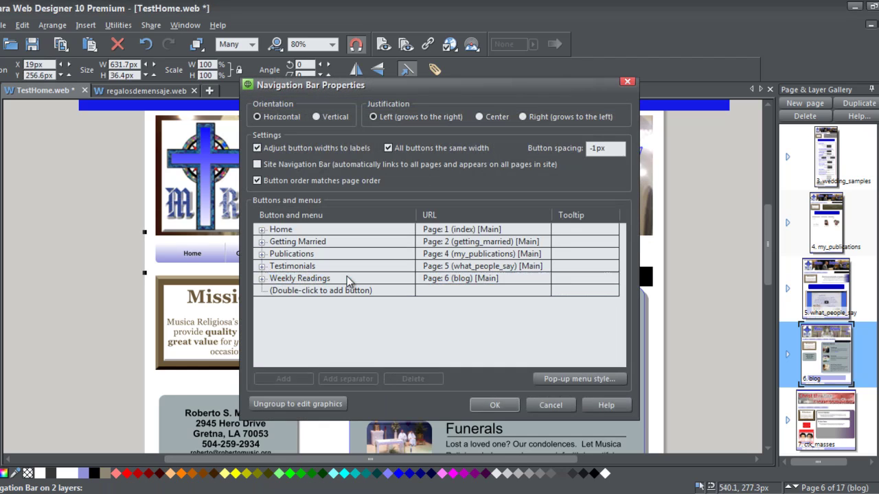
left_click(342, 279)
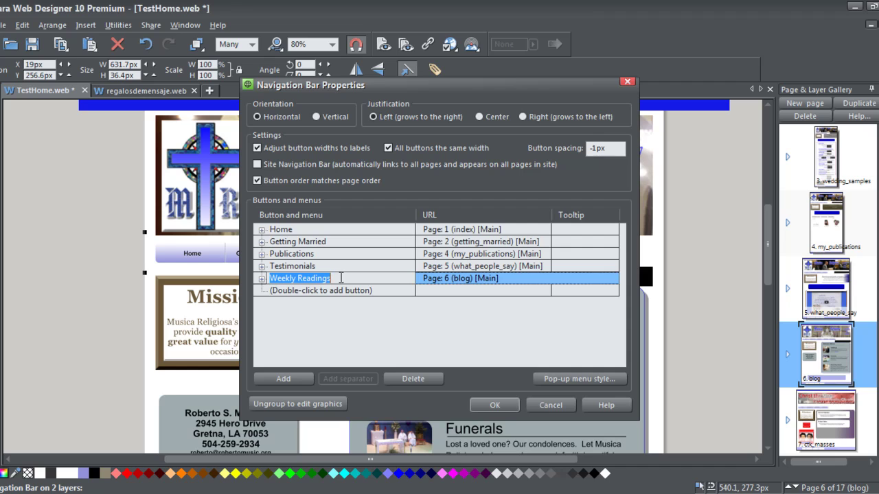
type("Blog")
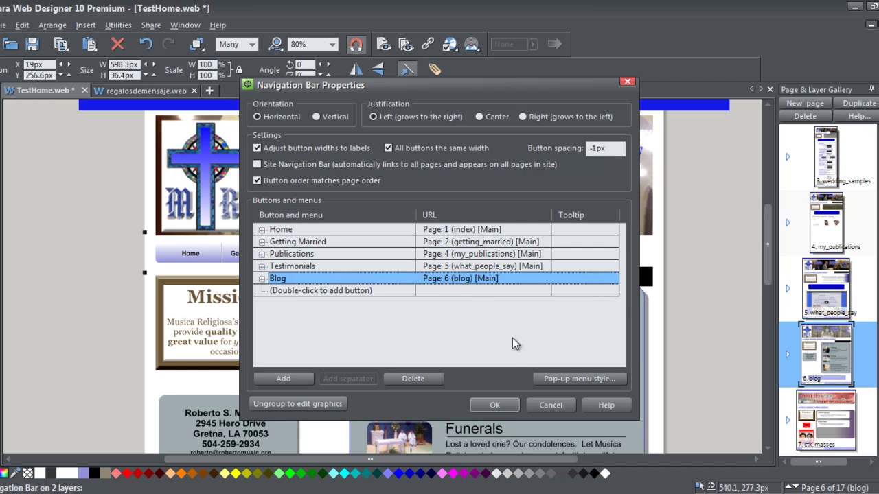
left_click(508, 406)
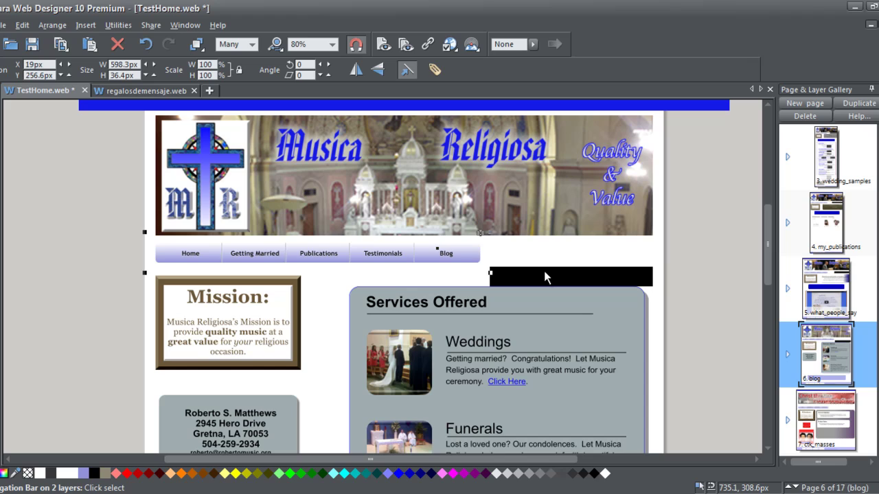
Line the black bar up with the navigation bar and return to the site's first page.
left_click_drag(544, 270, 543, 256)
left_click(538, 274)
left_click(549, 275)
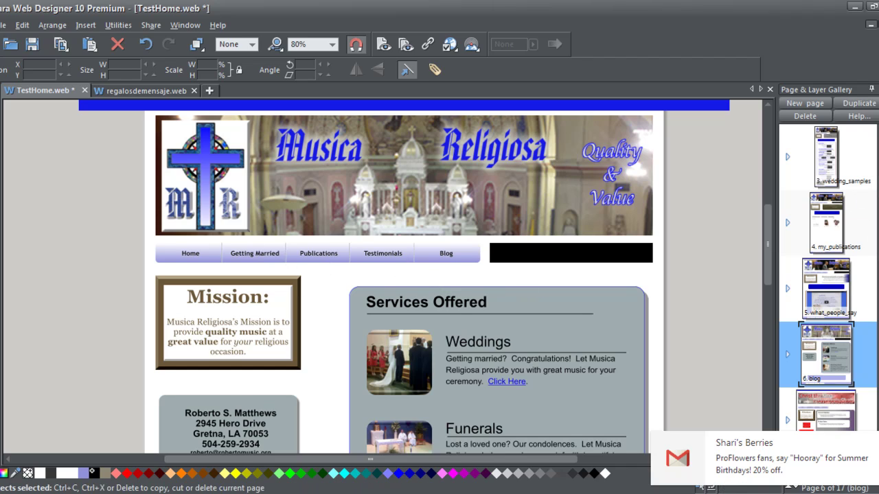
key("Home")
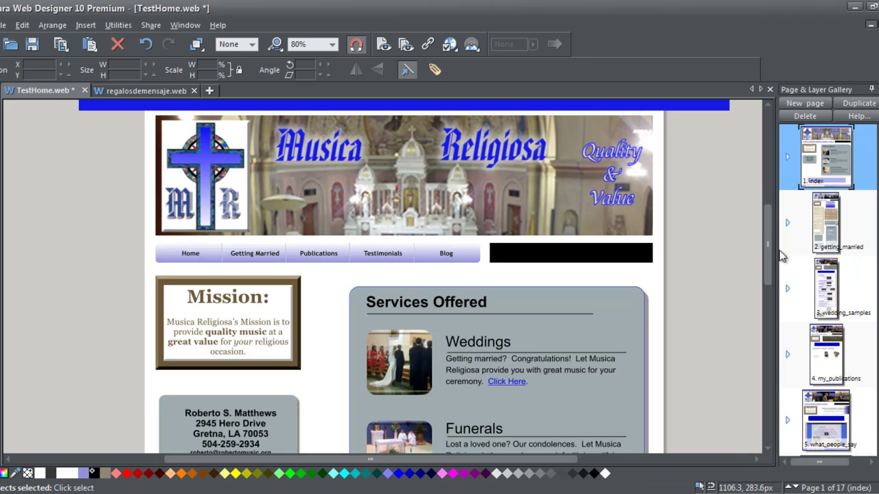
On the blog page, delete the Services Offered panel.
scroll(828, 264, "down", 4)
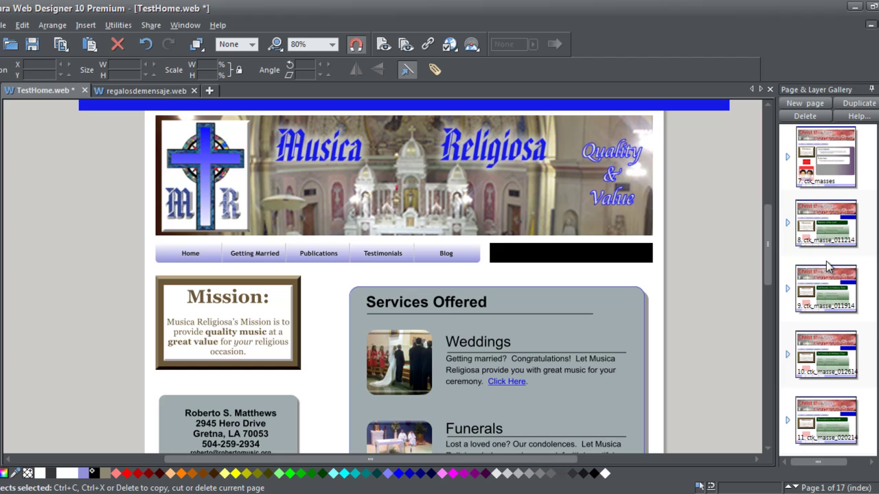
left_click(808, 212)
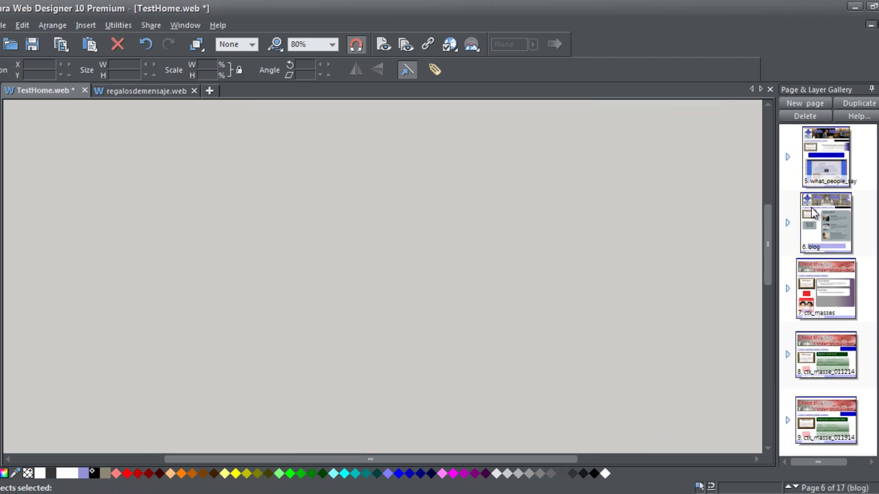
scroll(585, 246, "down", 3)
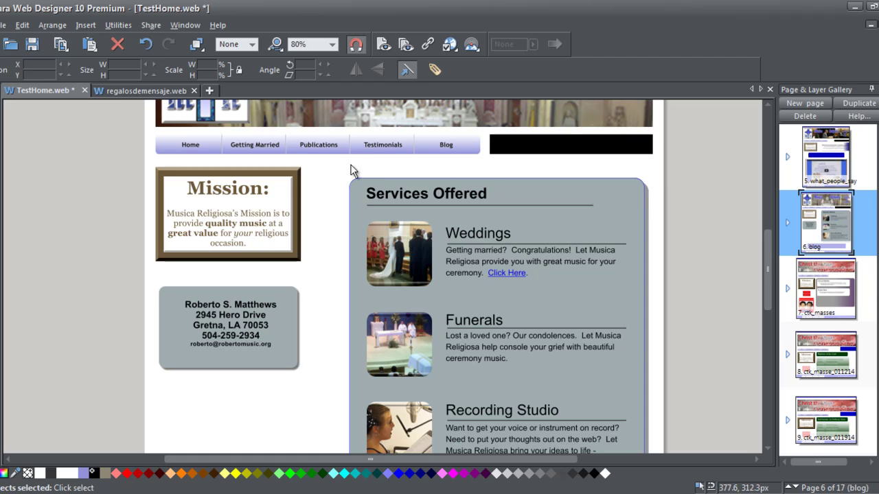
left_click_drag(333, 171, 673, 325)
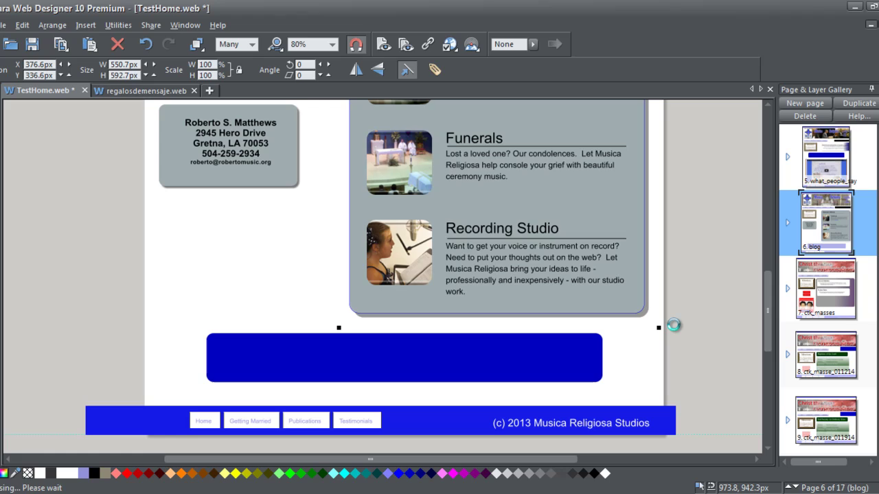
key("Delete")
Move the address card to the top right of the page.
scroll(514, 236, "up", 3)
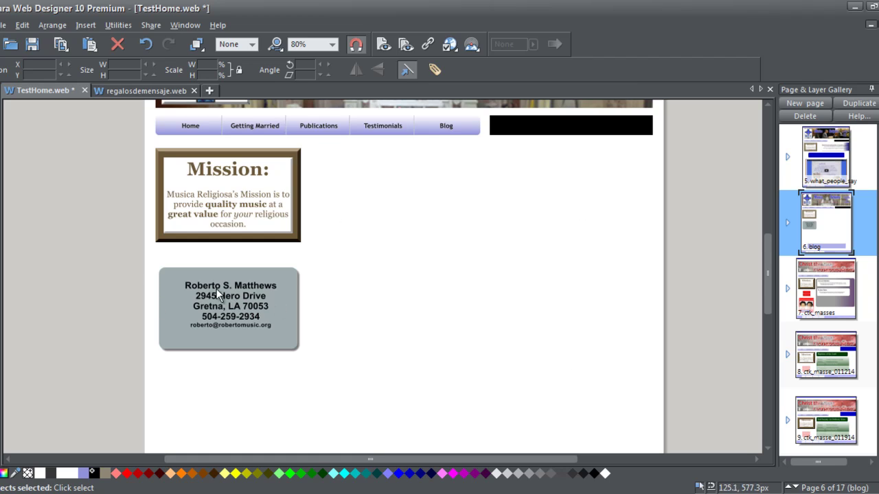
left_click_drag(220, 294, 577, 176)
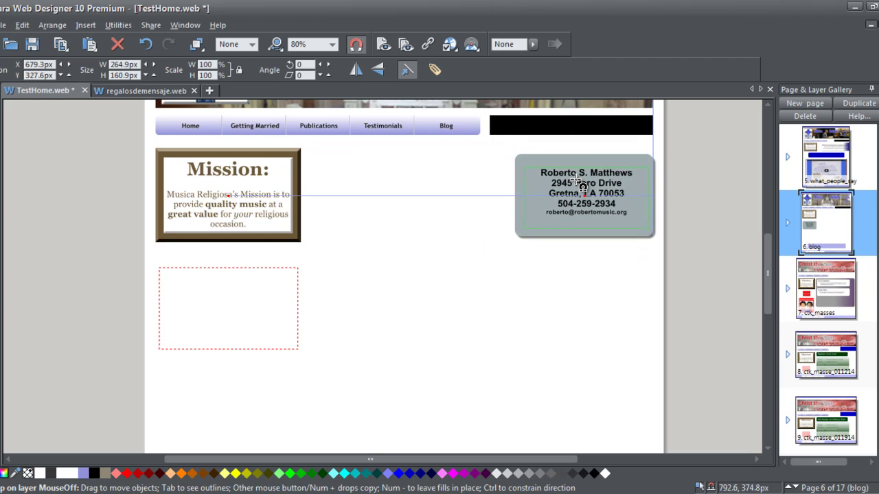
left_click(521, 297)
Lengthen the page and drop the blue rectangle centred just above the footer.
scroll(520, 294, "down", 5)
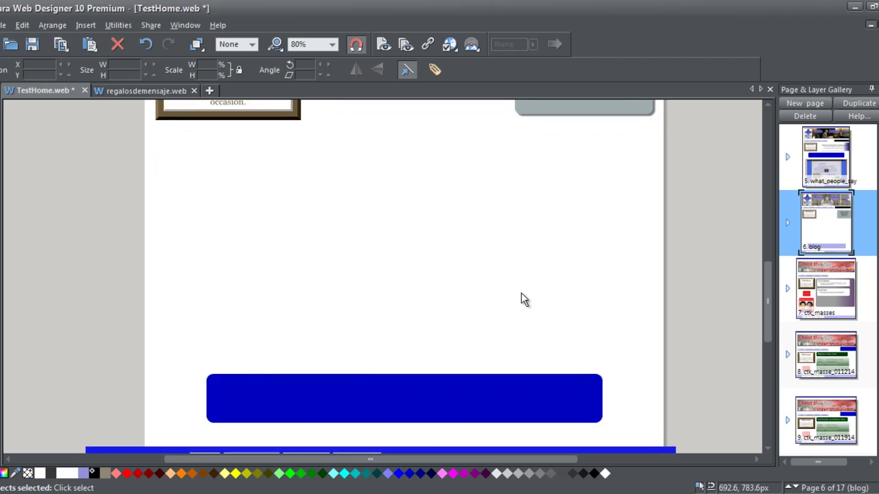
scroll(522, 299, "down", 6)
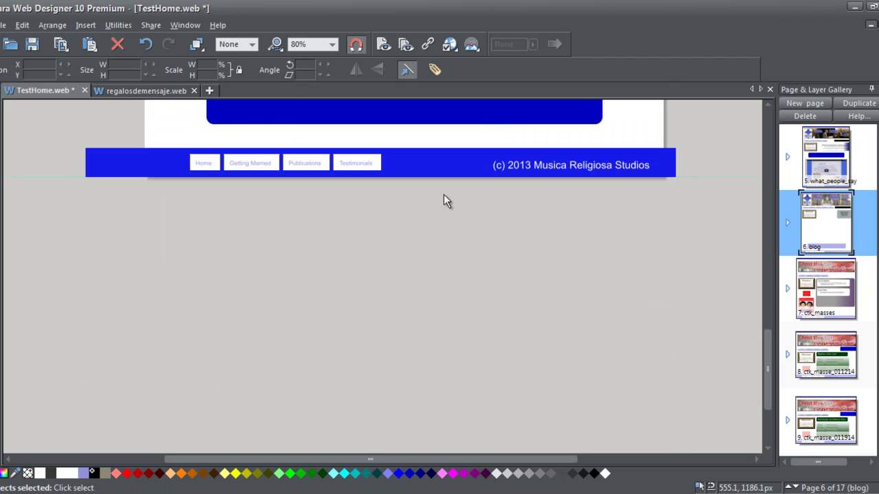
left_click_drag(437, 179, 433, 319)
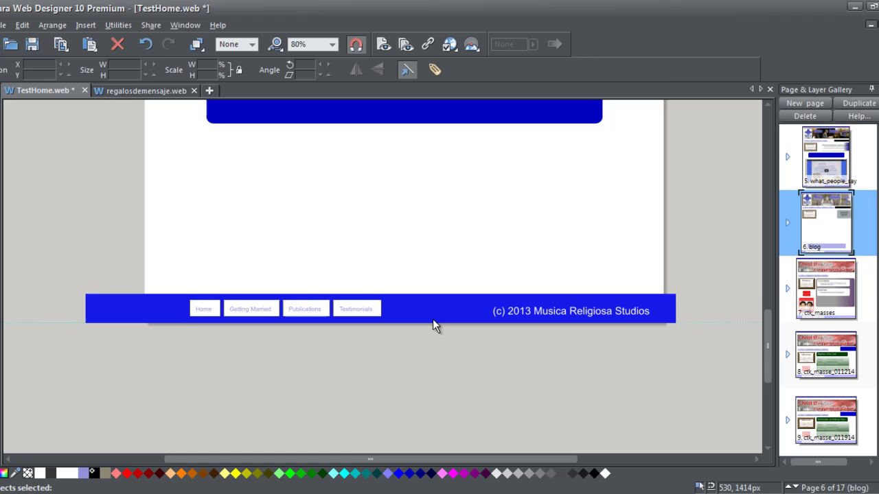
scroll(433, 314, "up", 2)
left_click_drag(422, 203, 435, 337)
left_click(520, 273)
Bring up the Designs gallery of ready-made designs.
scroll(524, 264, "up", 10)
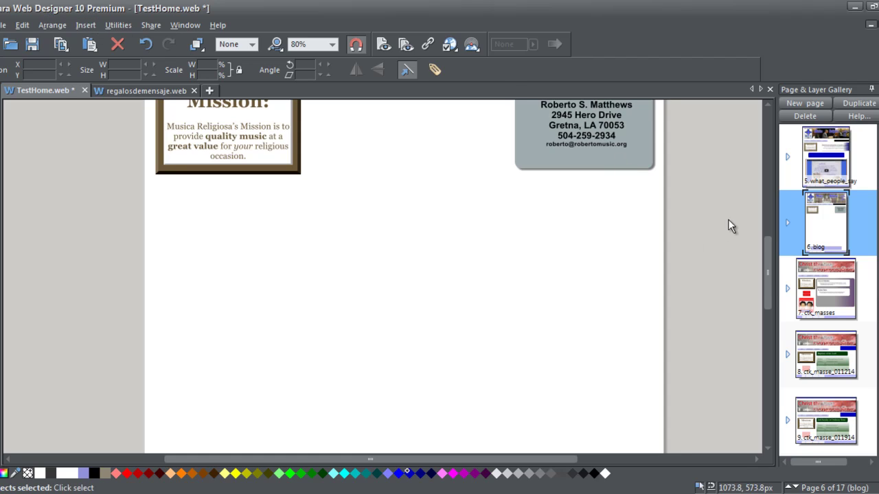
scroll(729, 221, "up", 1)
scroll(728, 220, "down", 1)
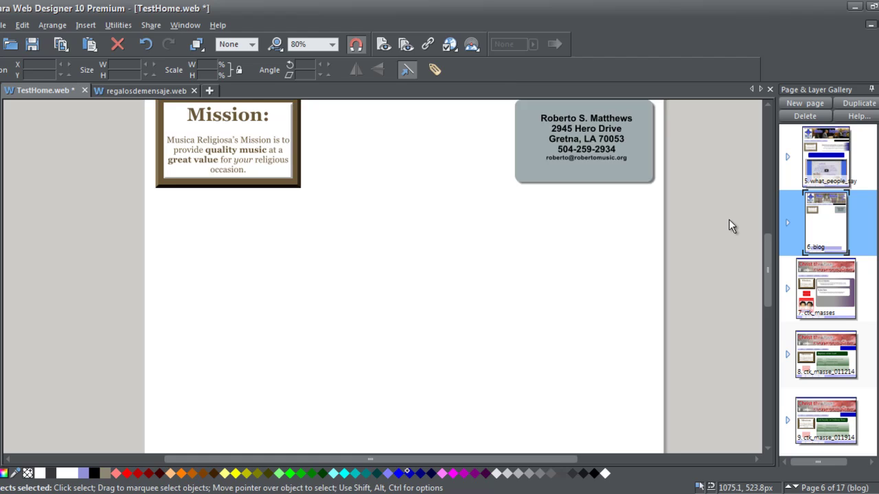
scroll(728, 219, "up", 1)
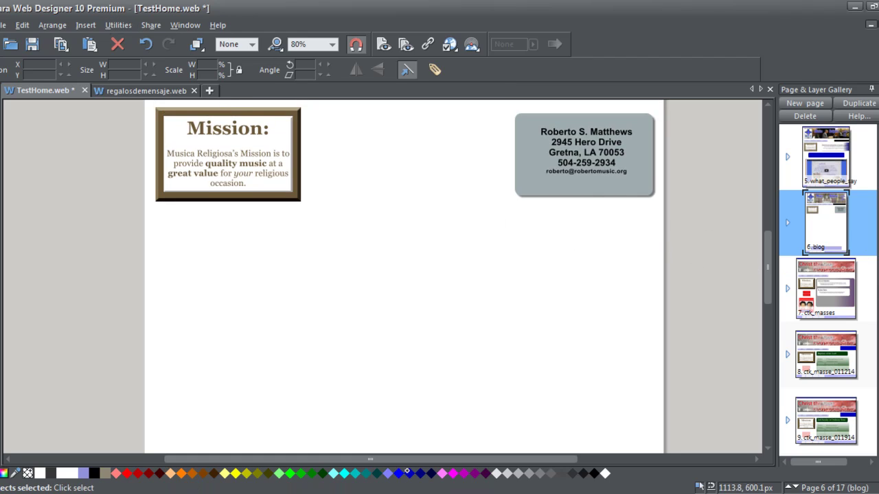
left_click(874, 147)
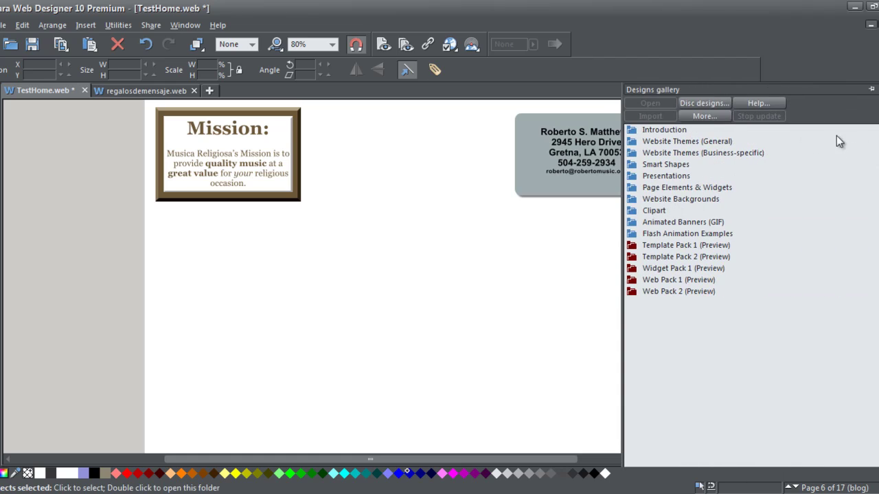
Drag the Embed a website widget from Page Elements & Widgets > Other Widgets onto the blog page.
double_click(635, 189)
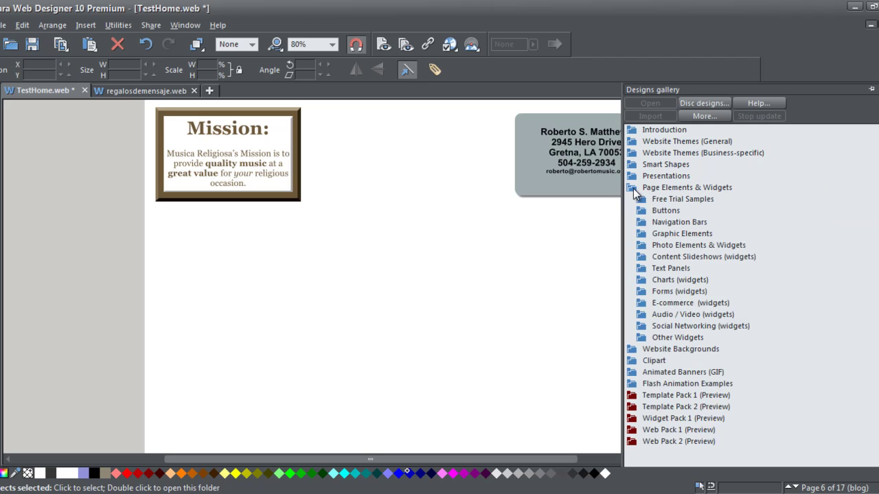
double_click(645, 339)
scroll(813, 329, "down", 3)
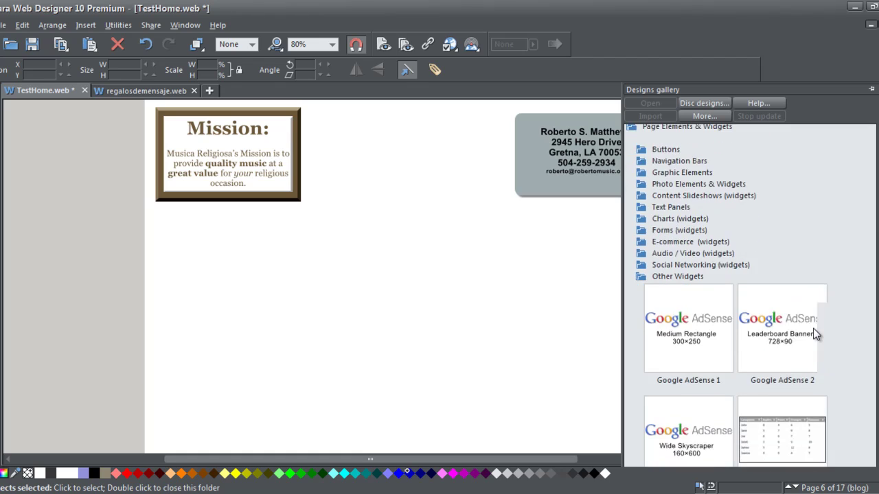
scroll(848, 326, "down", 5)
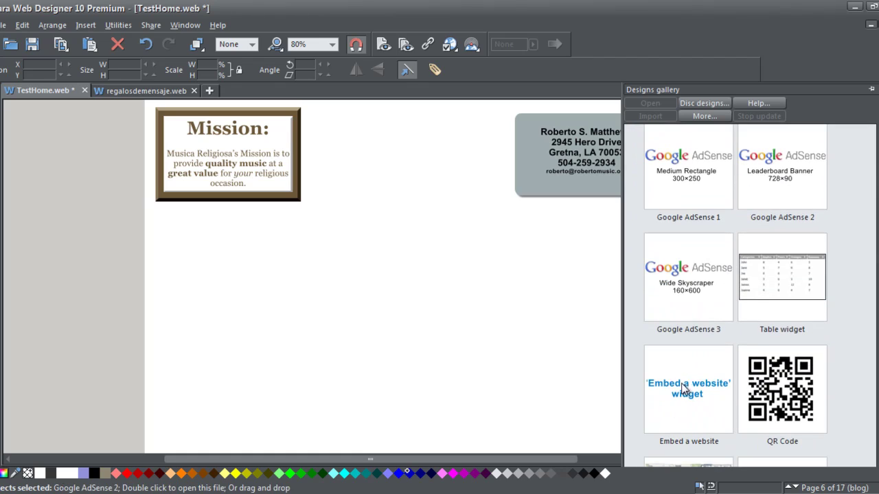
left_click_drag(695, 393, 371, 291)
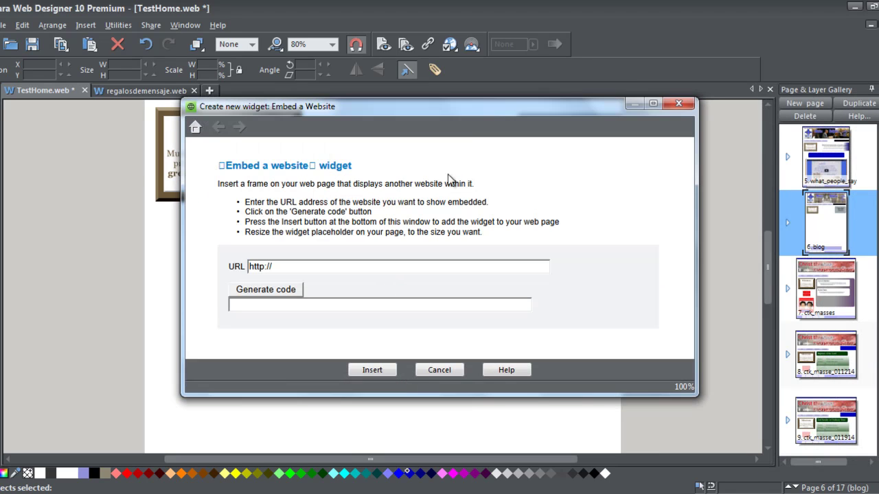
left_click_drag(467, 112, 433, 150)
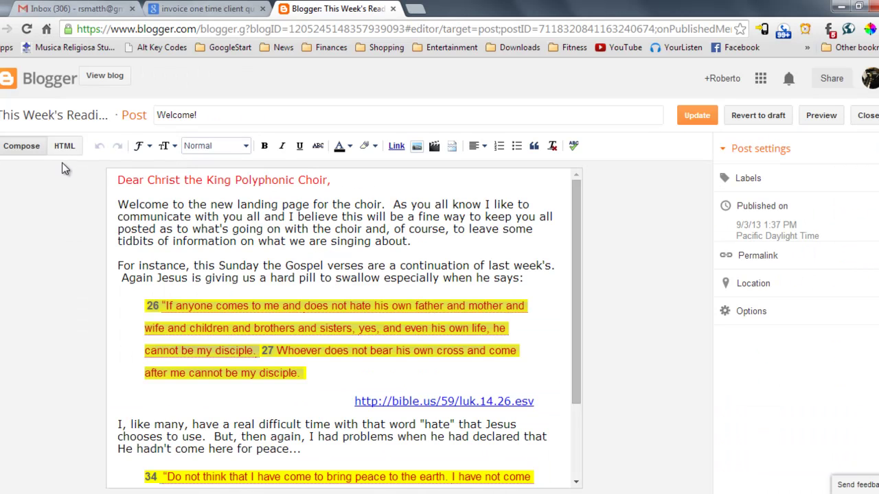
Open the live This Week's Readings blog in a new tab and close the offers pop-up.
left_click(104, 77)
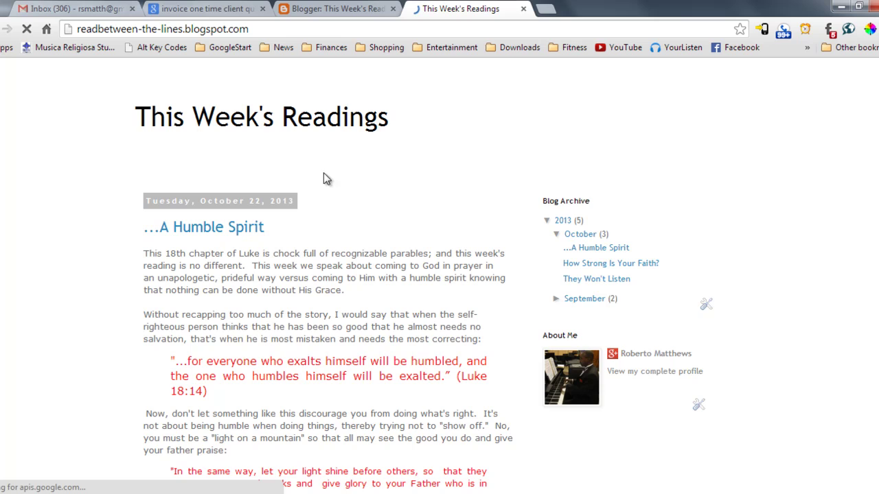
scroll(499, 305, "down", 5)
scroll(504, 296, "up", 5)
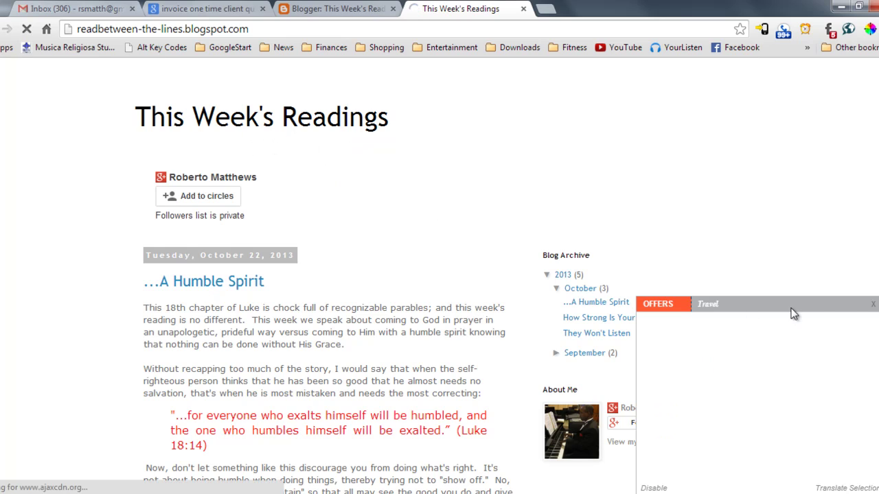
left_click(872, 304)
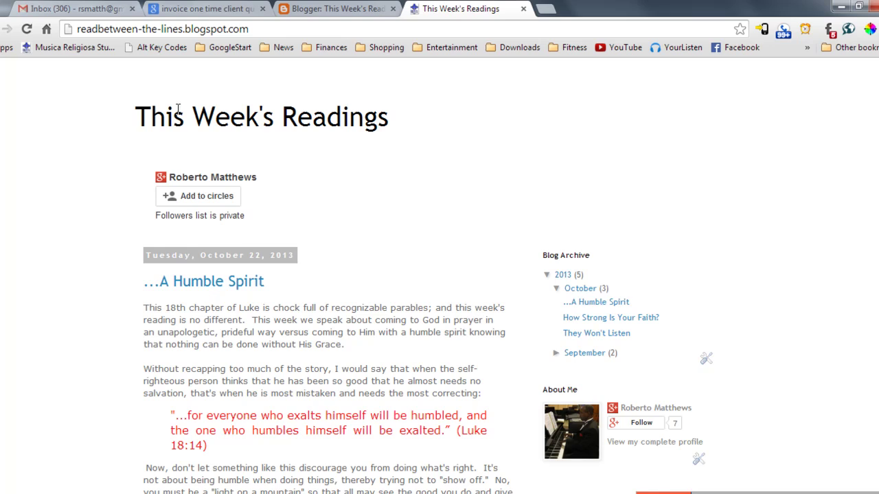
Copy the blog's readbetween-the-lines.blogspot.com web address from the address bar.
left_click(139, 29)
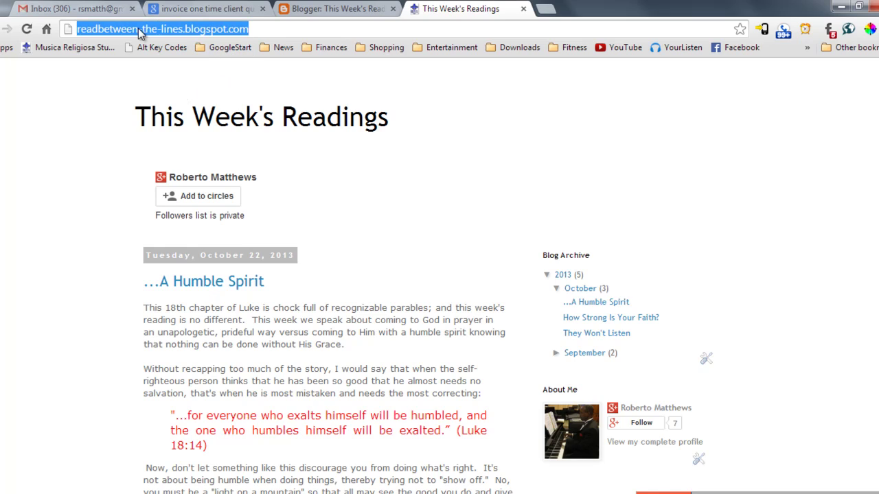
right_click(140, 31)
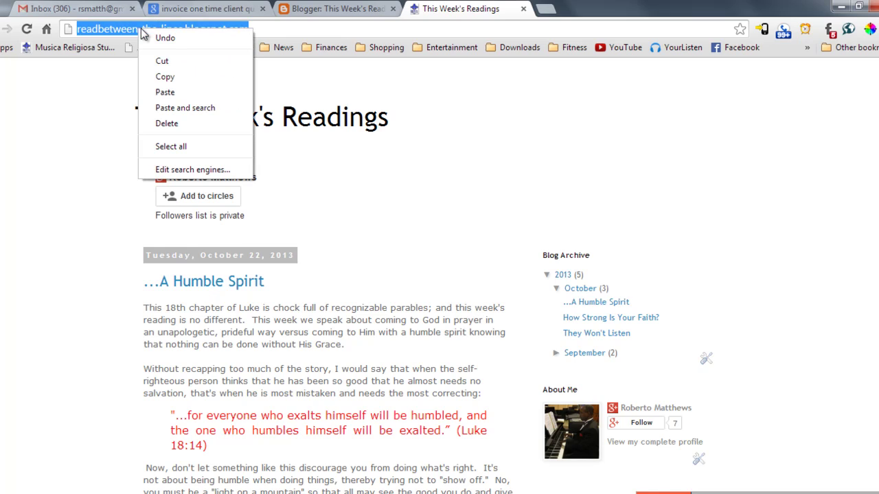
left_click(195, 75)
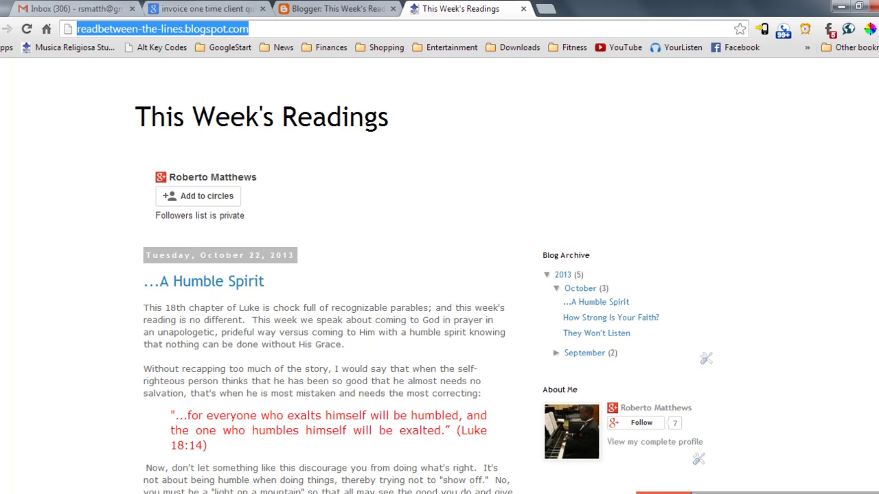
key("alt+Tab")
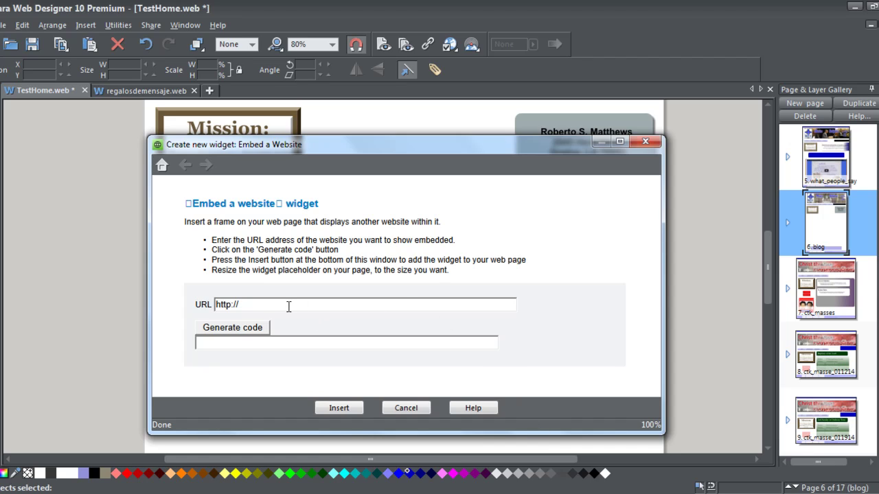
key("ctrl+v")
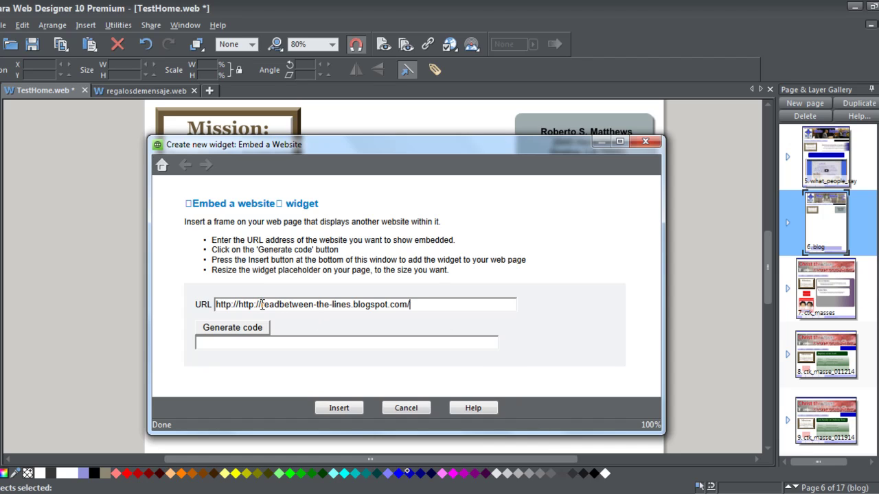
key("BackSpace")
key("BackSpace")
key("BackSpace")
key("BackSpace")
key("BackSpace")
key("BackSpace")
key("BackSpace")
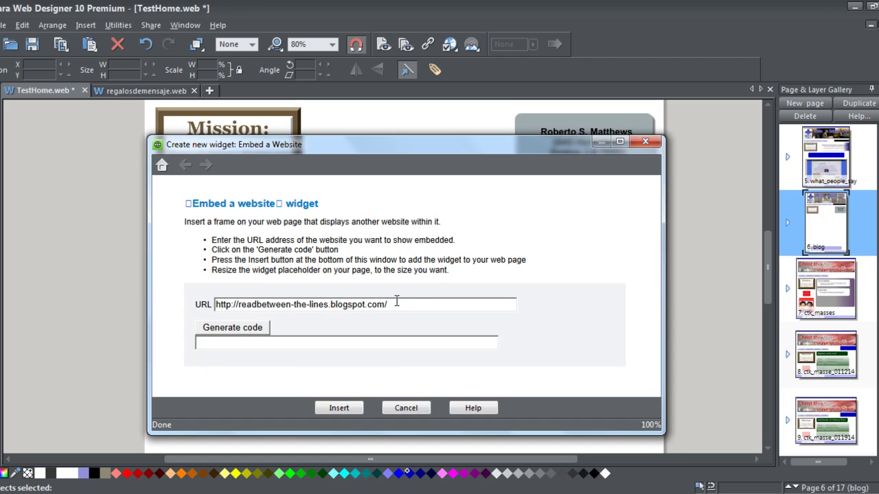
left_click(224, 331)
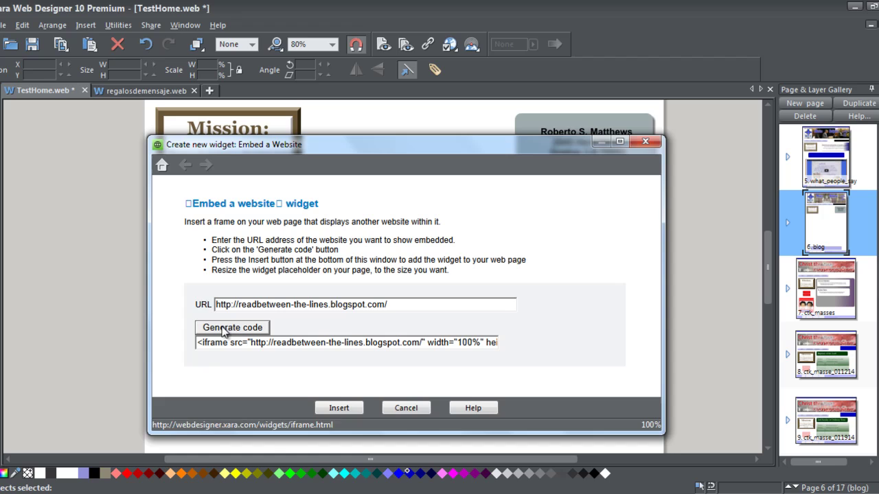
left_click(339, 408)
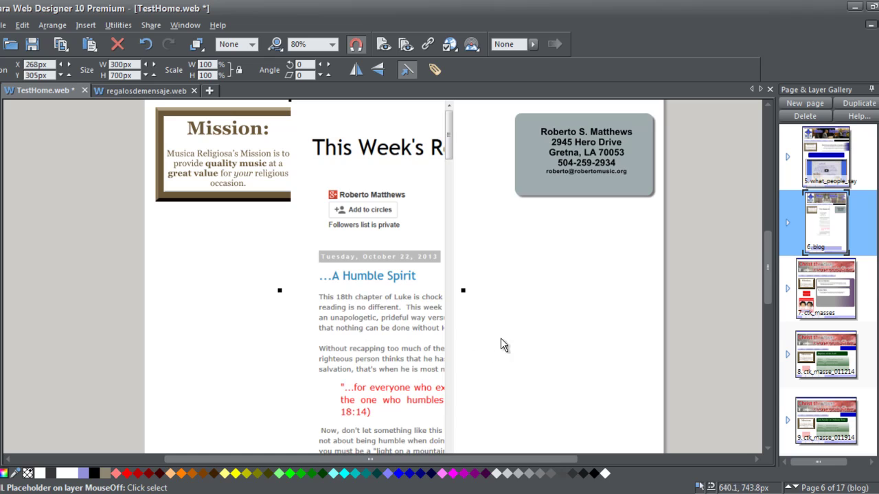
Shift the embedded blog frame left toward the page edge.
scroll(508, 336, "up", 1)
scroll(501, 263, "up", 1)
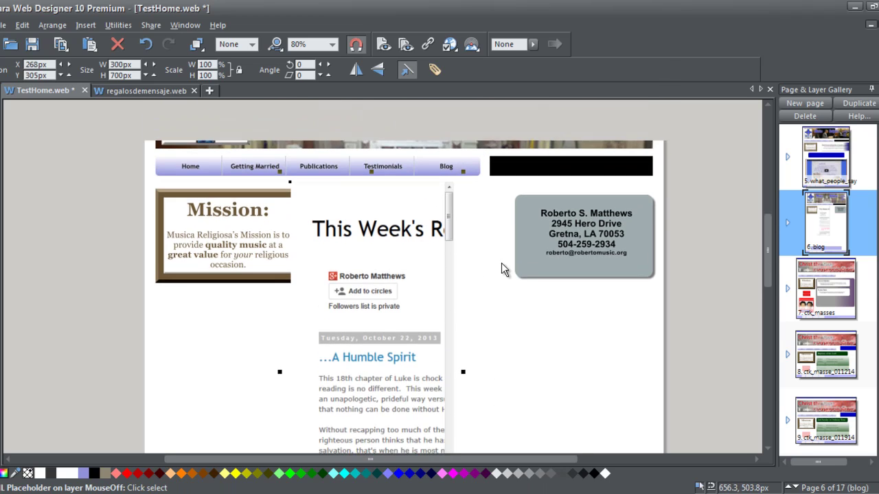
scroll(467, 357, "down", 5)
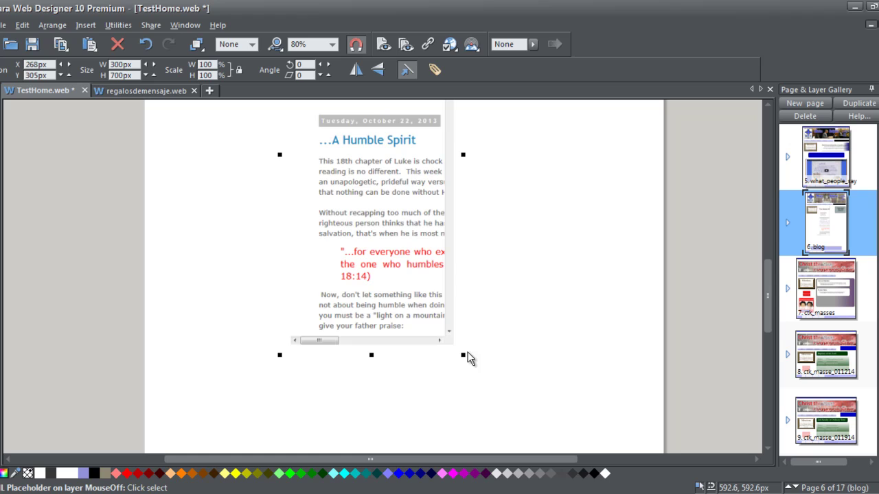
left_click_drag(414, 260, 405, 340)
scroll(487, 291, "up", 3)
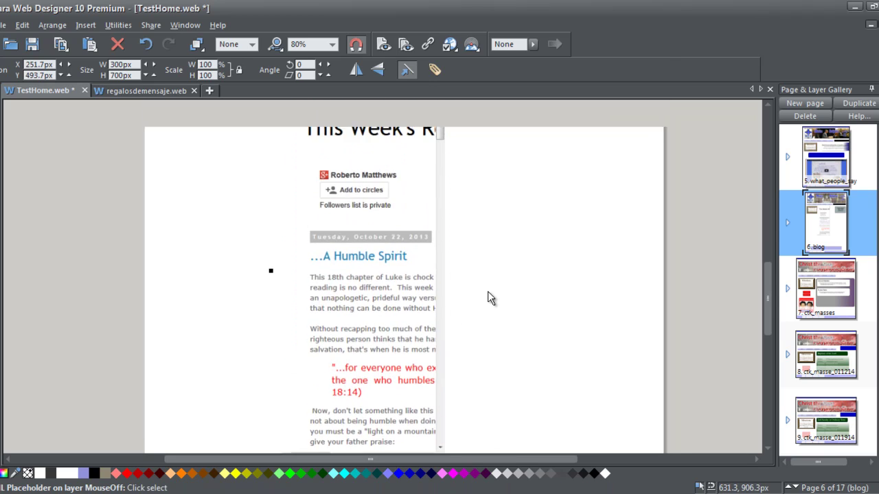
left_click_drag(371, 304, 253, 290)
Stretch the blog frame to 917px wide so it spans the page.
scroll(402, 320, "down", 5)
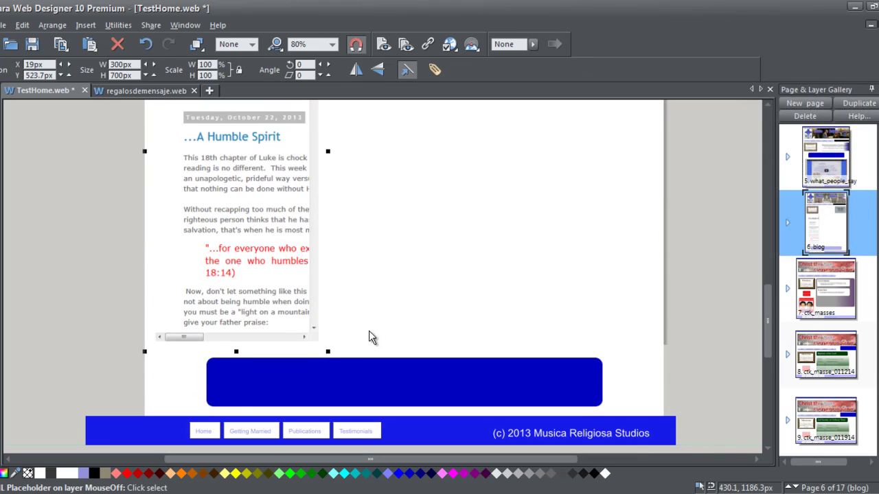
scroll(344, 221, "up", 2)
scroll(343, 233, "up", 4)
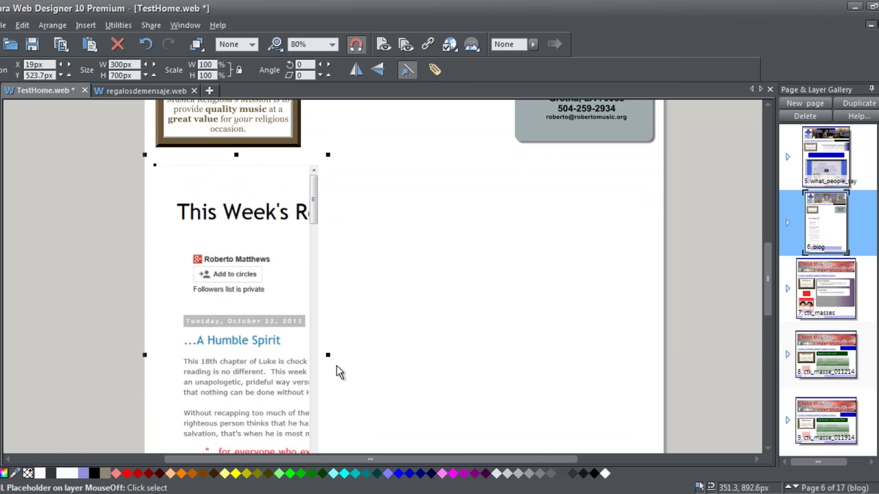
scroll(350, 357, "down", 2)
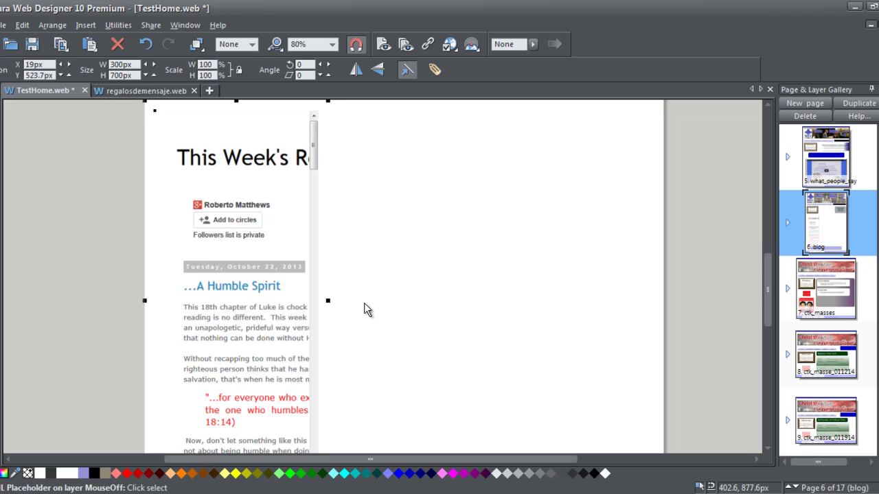
scroll(363, 302, "down", 5)
scroll(335, 191, "up", 2)
left_click_drag(333, 176, 664, 209)
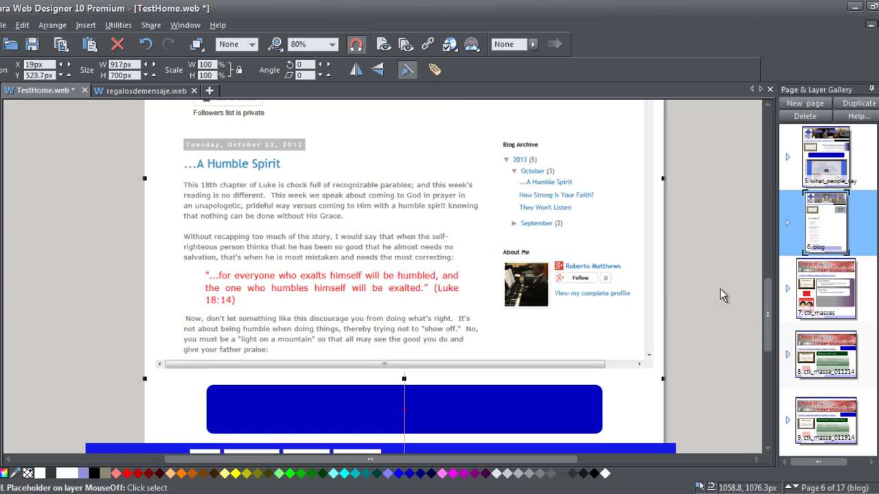
scroll(721, 294, "up", 6)
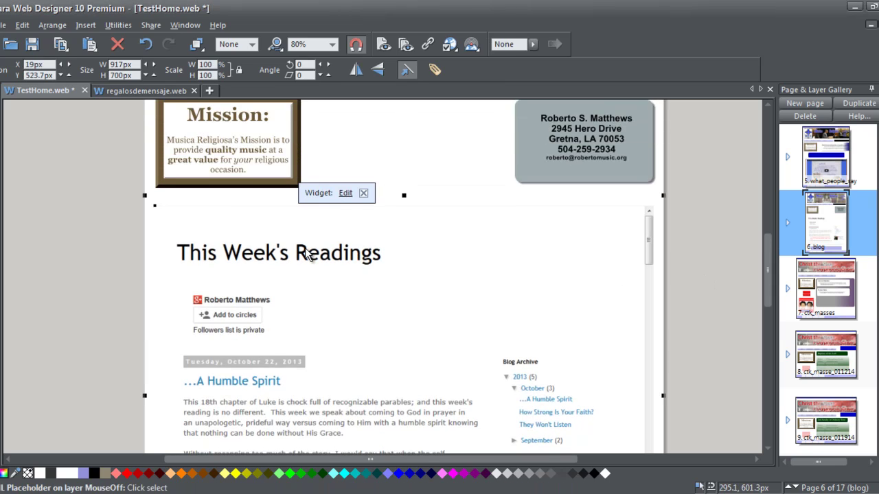
Move the embedded blog frame up to Y 490.7px, just under the Mission box.
left_click_drag(307, 254, 313, 235)
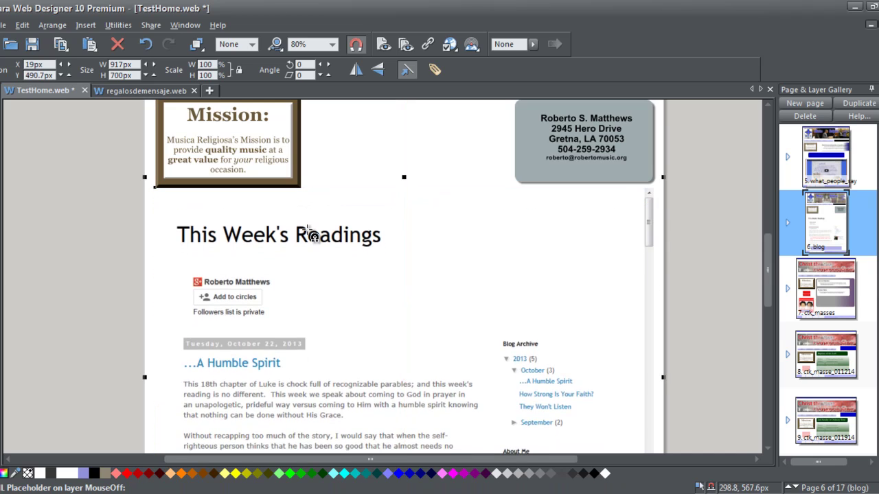
left_click(714, 247)
scroll(693, 281, "down", 8)
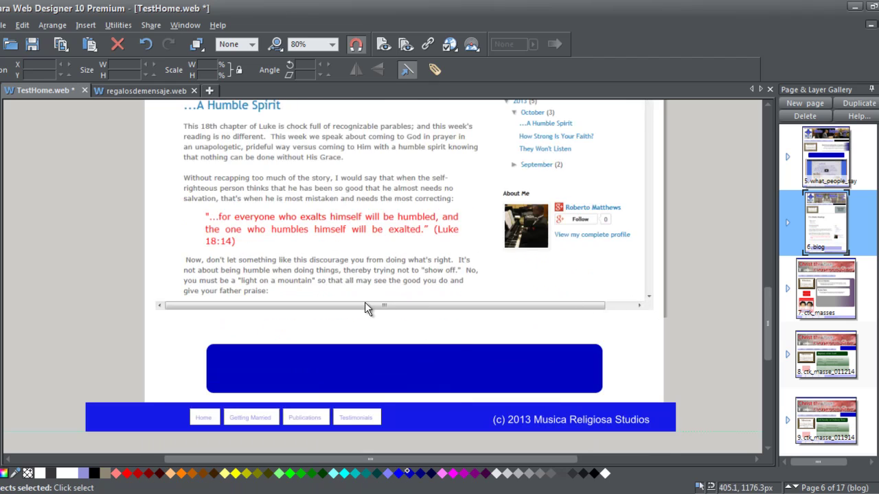
Make the blog frame taller, about 731px high, reaching just above the blue rectangle.
left_click(386, 309)
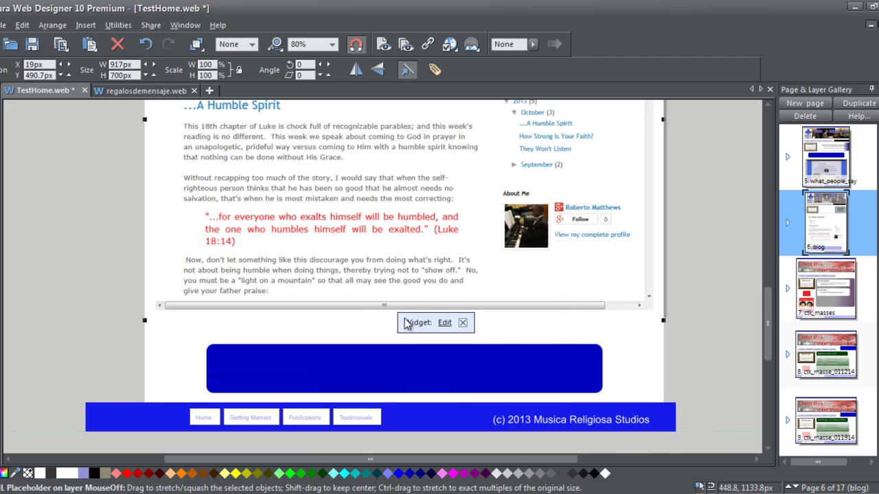
double_click(399, 307)
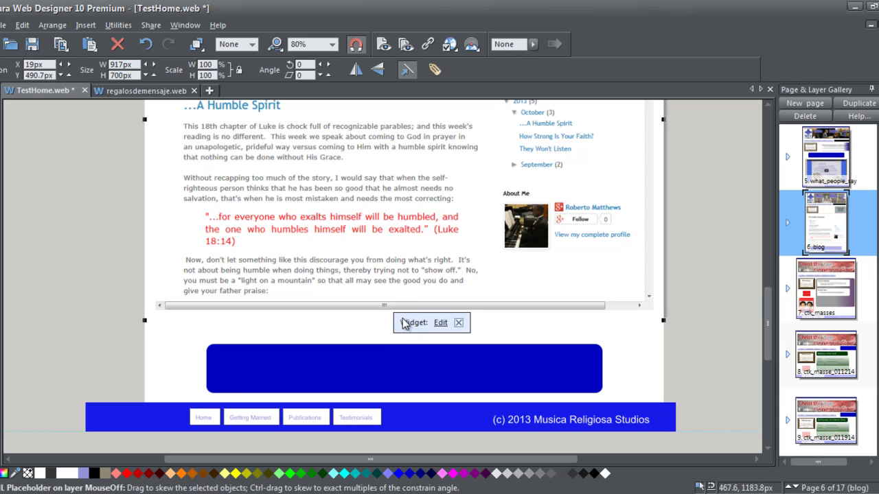
left_click(310, 324)
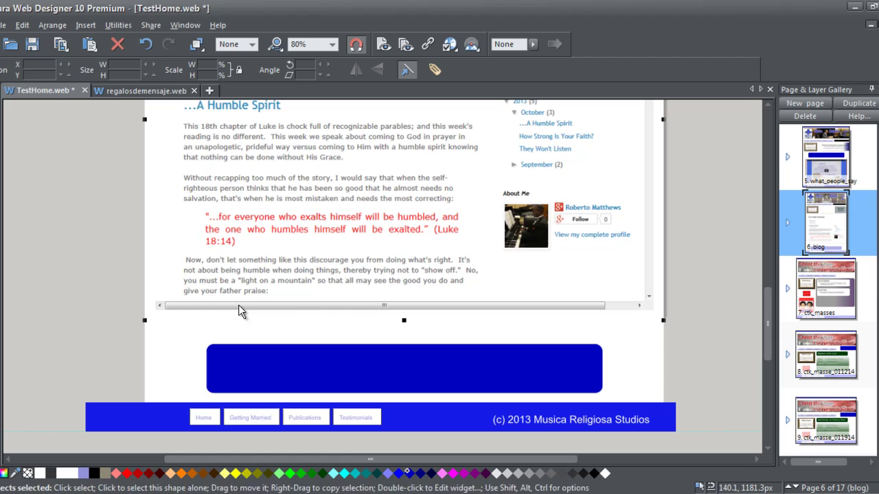
left_click_drag(404, 320, 405, 337)
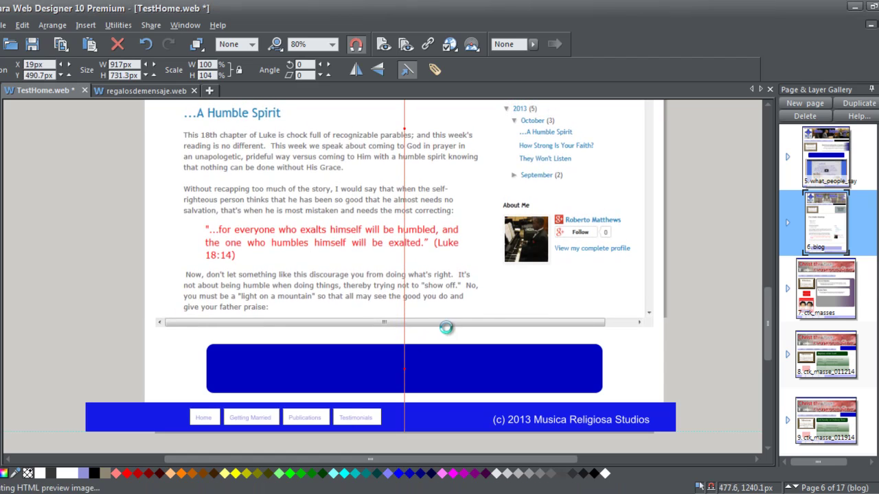
left_click(690, 258)
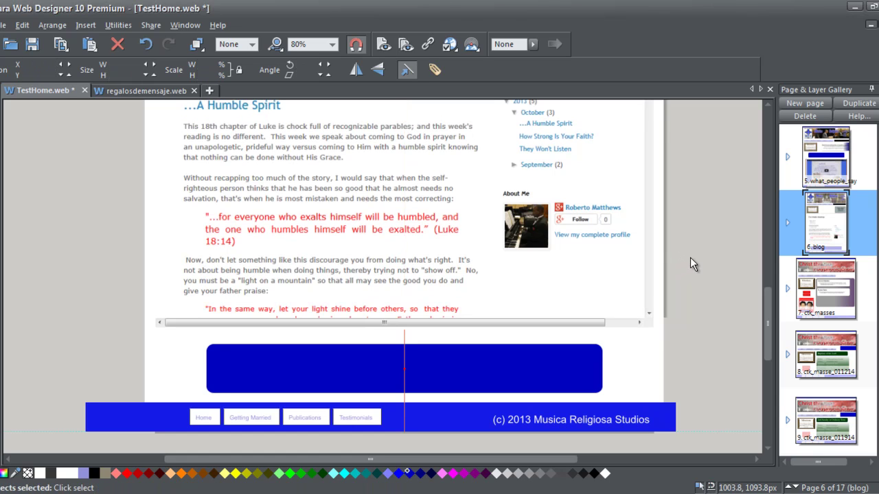
scroll(690, 258, "up", 8)
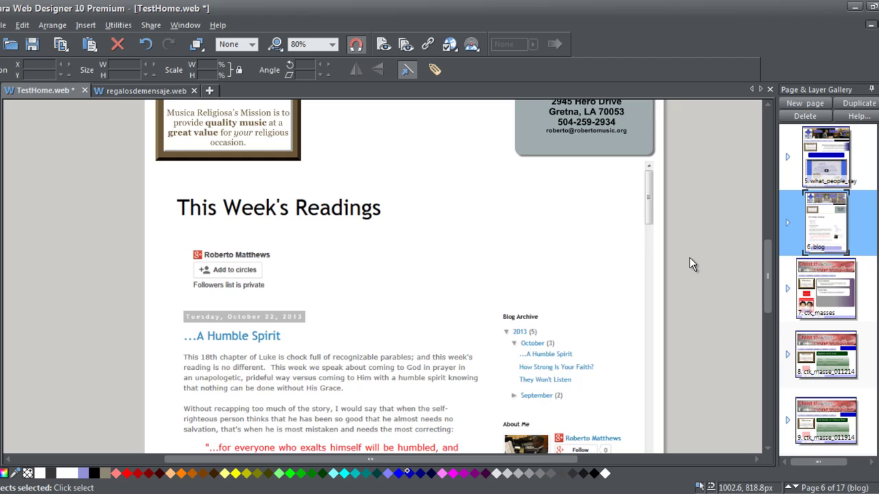
scroll(689, 257, "up", 1)
scroll(690, 258, "down", 3)
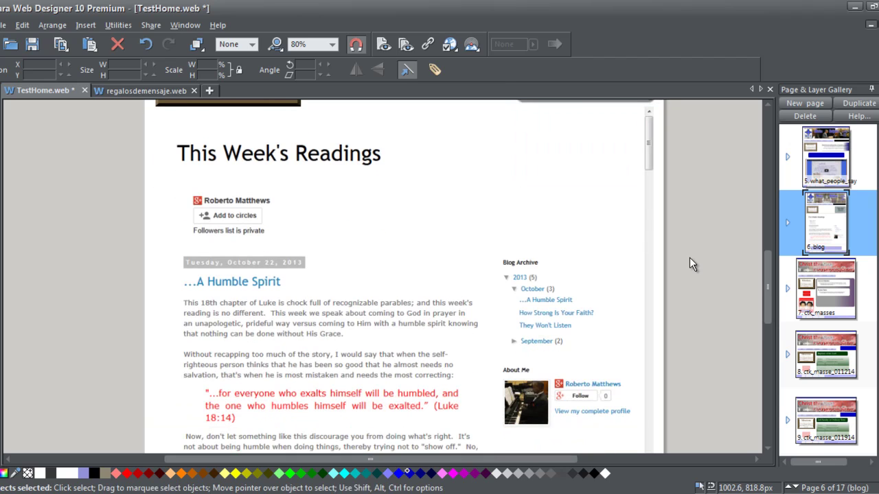
scroll(690, 257, "down", 3)
scroll(690, 257, "up", 1)
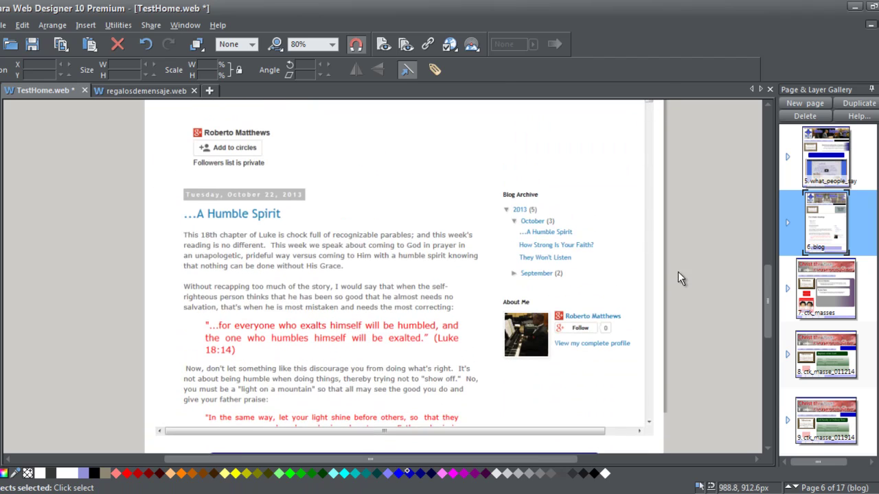
scroll(690, 265, "up", 5)
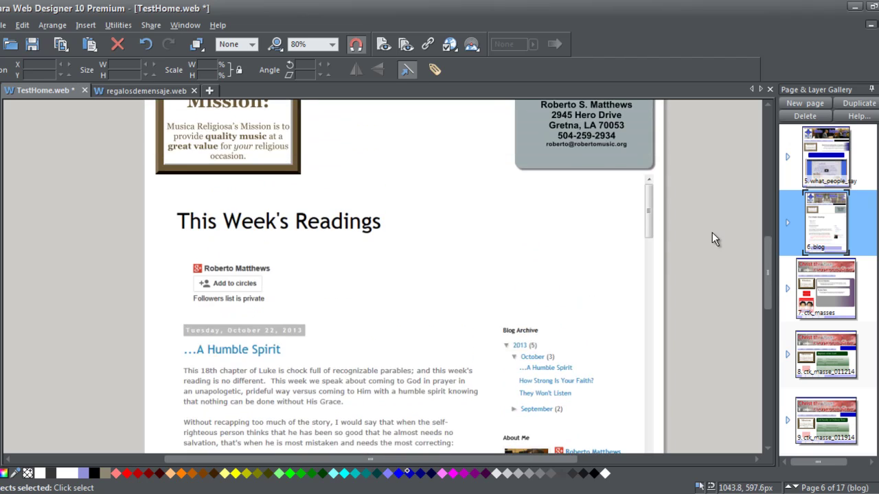
scroll(712, 232, "up", 7)
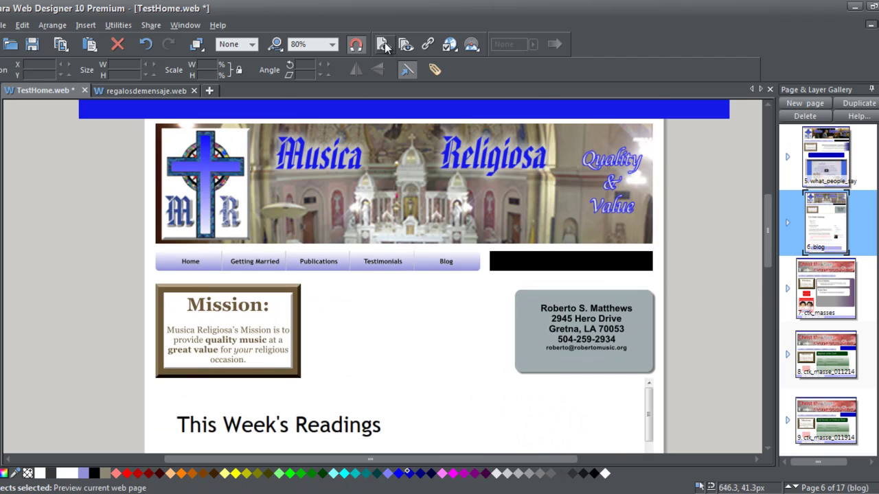
Preview the blog page in Internet Explorer in a maximized window.
left_click(384, 46)
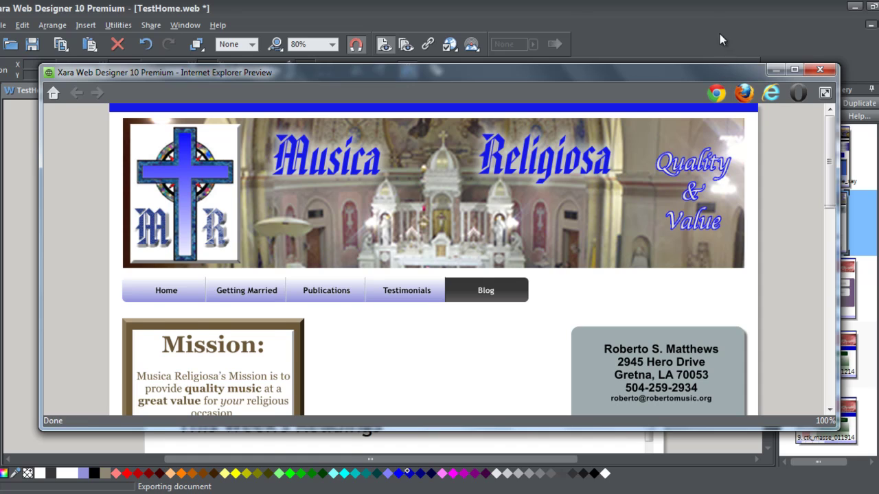
left_click_drag(720, 34, 714, 13)
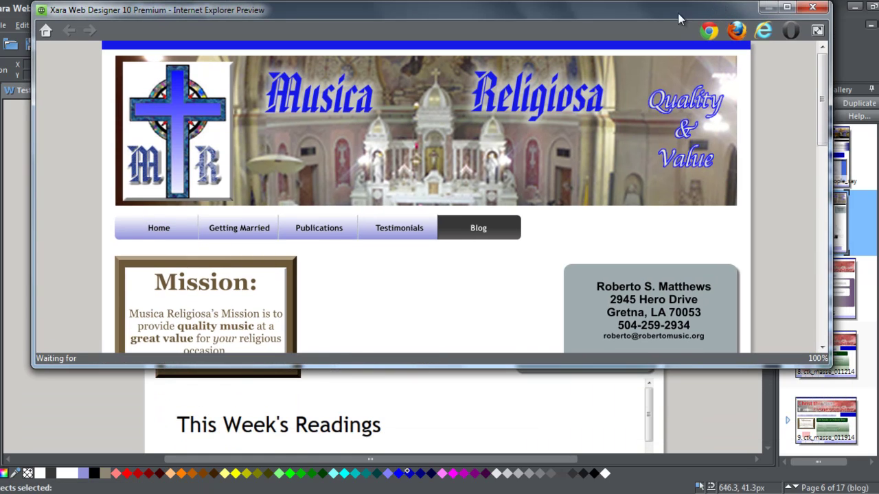
left_click_drag(614, 8, 613, 0)
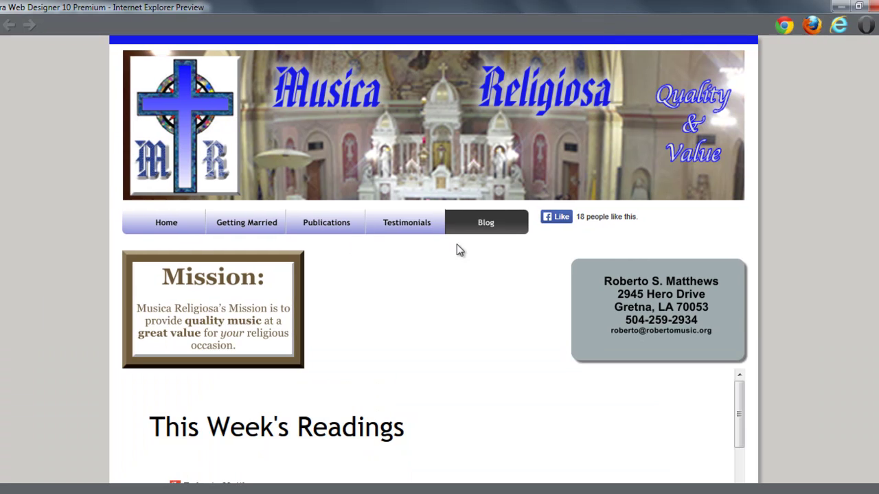
scroll(67, 163, "down", 8)
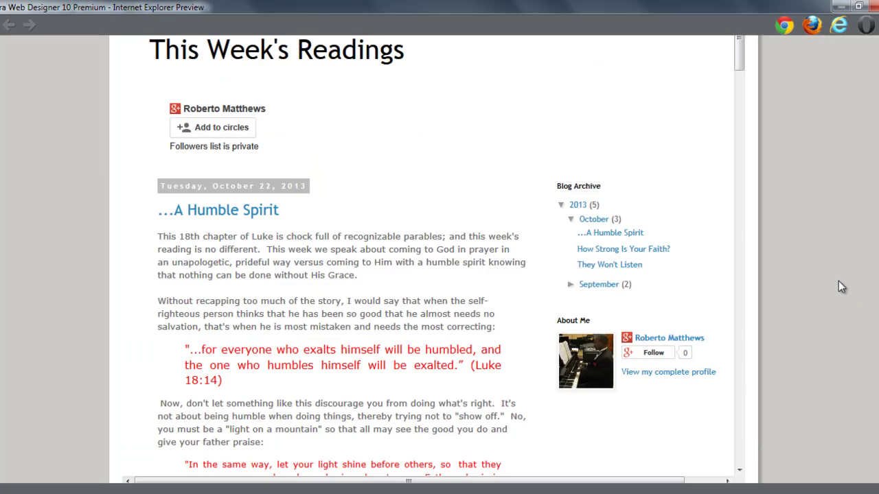
scroll(752, 97, "down", 1)
left_click_drag(751, 97, 733, 67)
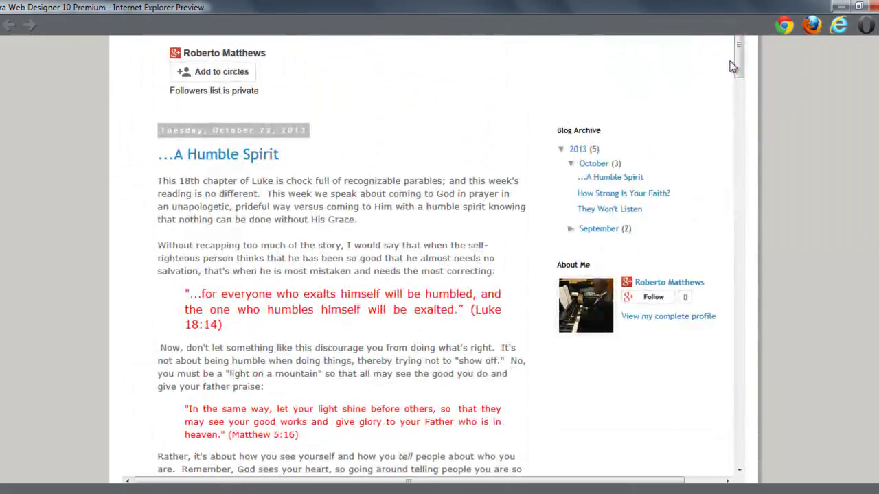
In the preview, open the A Humble Spirit post, try its comment box, then return Home.
left_click(230, 159)
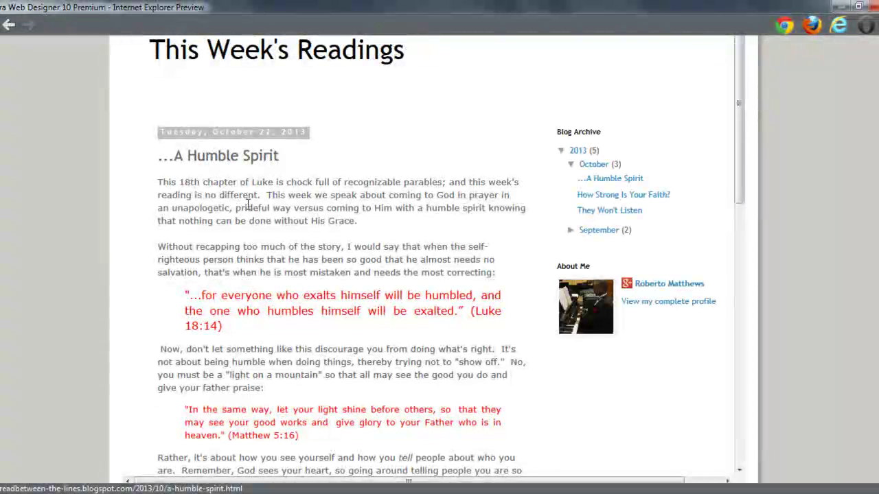
scroll(788, 238, "down", 8)
scroll(783, 241, "up", 1)
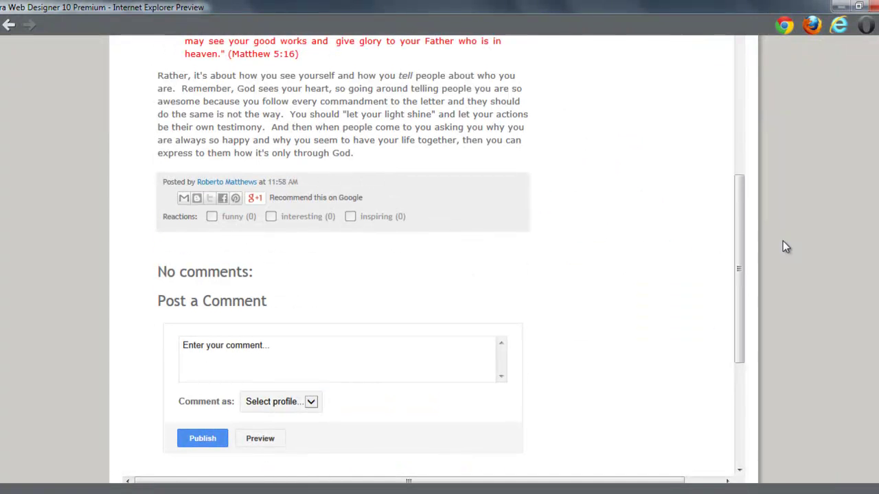
left_click(264, 355)
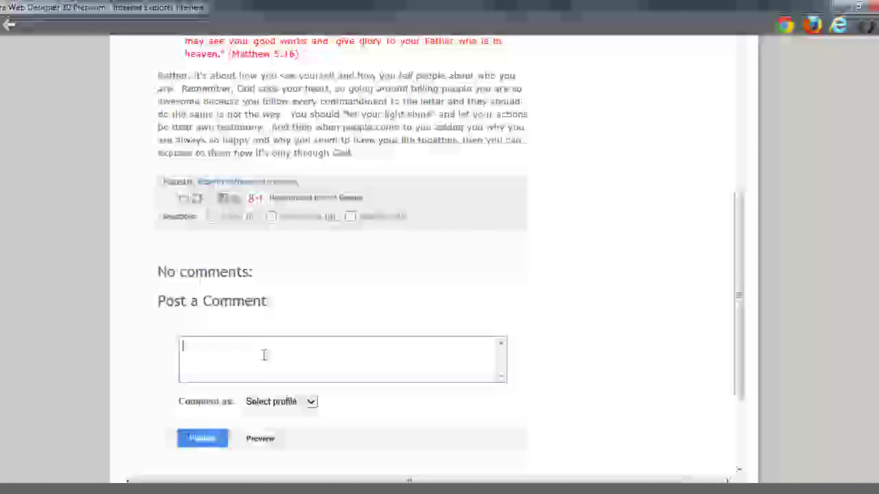
scroll(474, 268, "up", 7)
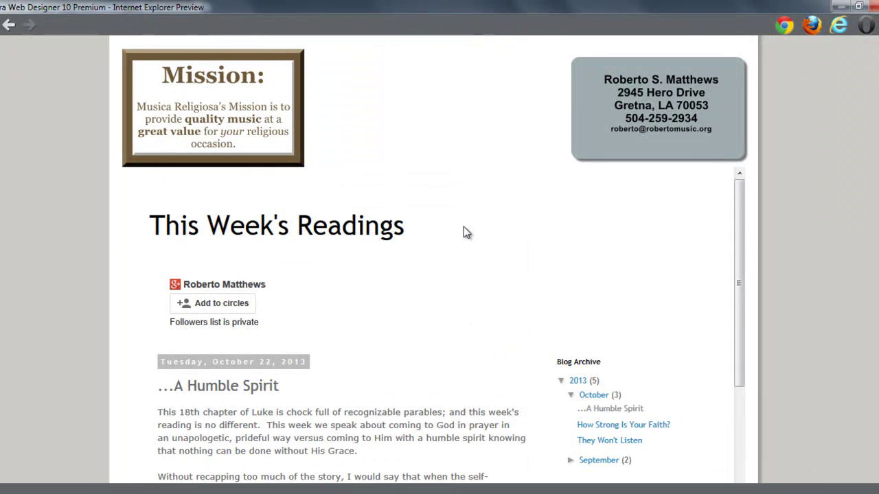
scroll(791, 182, "up", 3)
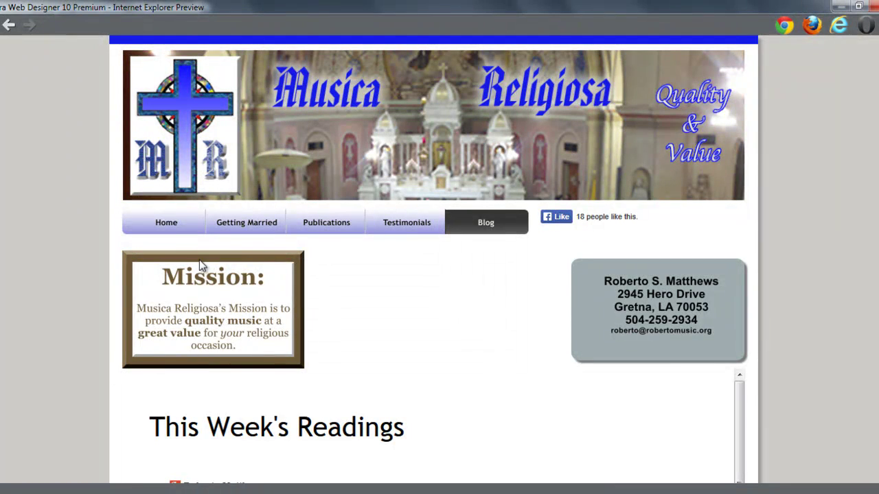
left_click(165, 225)
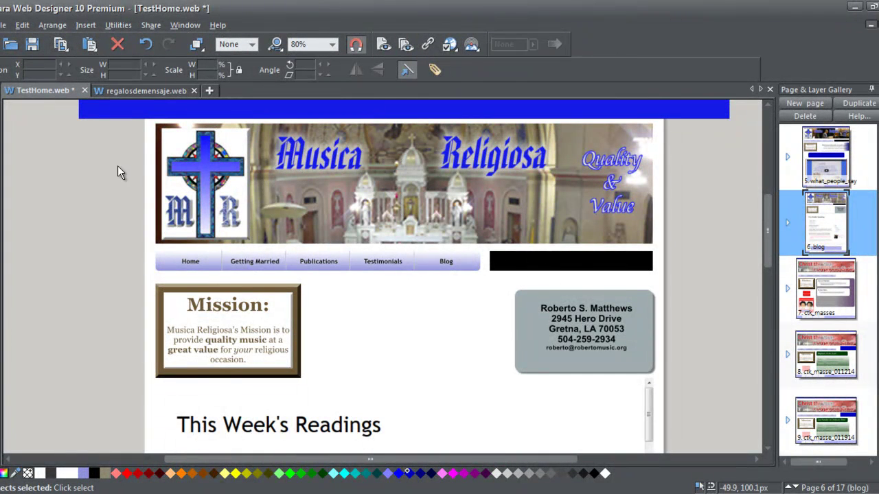
Publish the updated Musica Religiosa site, with its new Blog page, to the web server.
left_click(471, 46)
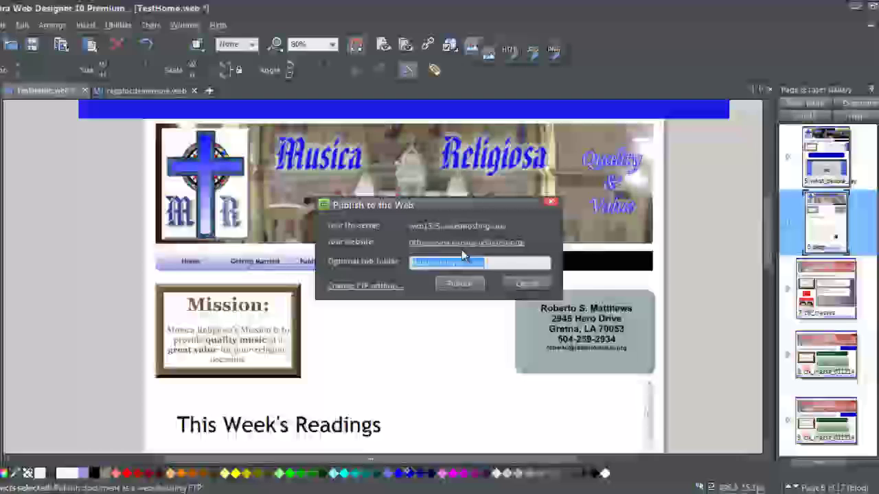
left_click(455, 282)
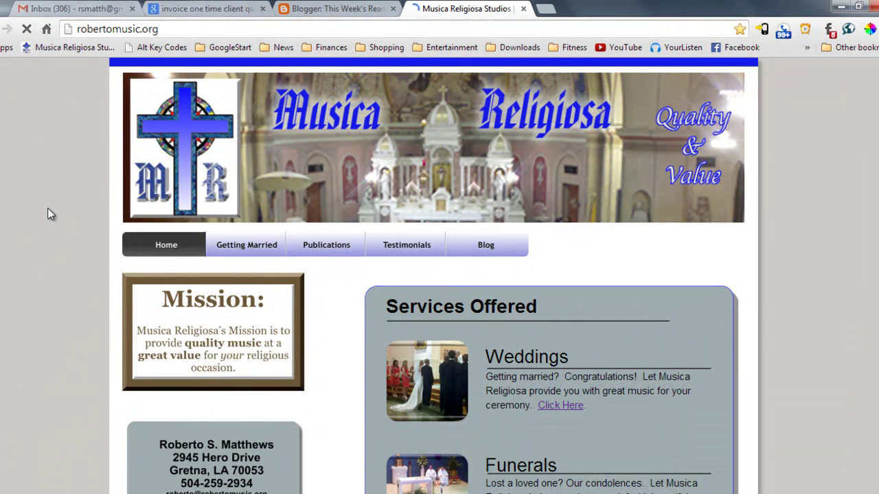
Scroll through the embedded This Week's Readings posts on the live blog.htm page.
scroll(49, 212, "down", 3)
scroll(49, 212, "up", 2)
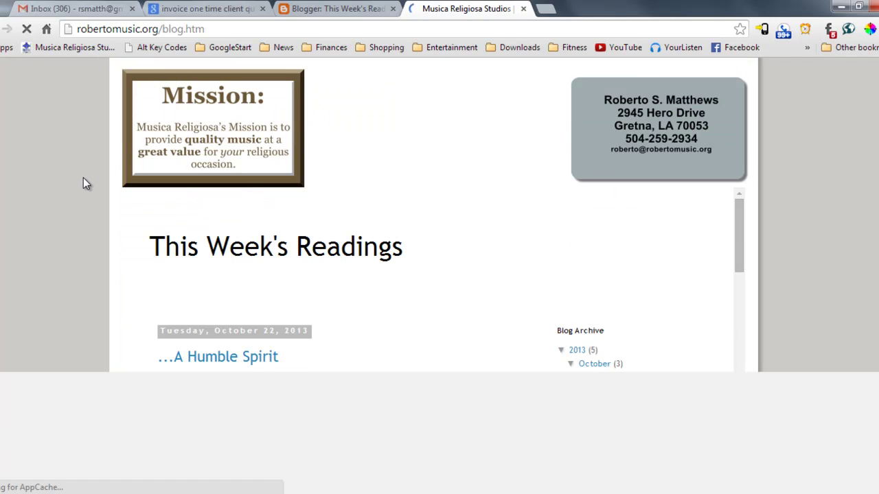
scroll(81, 195, "down", 4)
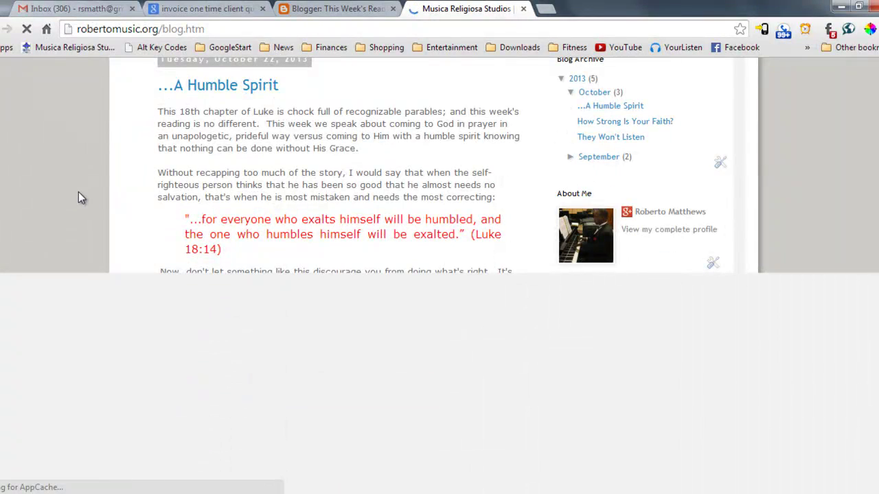
scroll(71, 173, "down", 1)
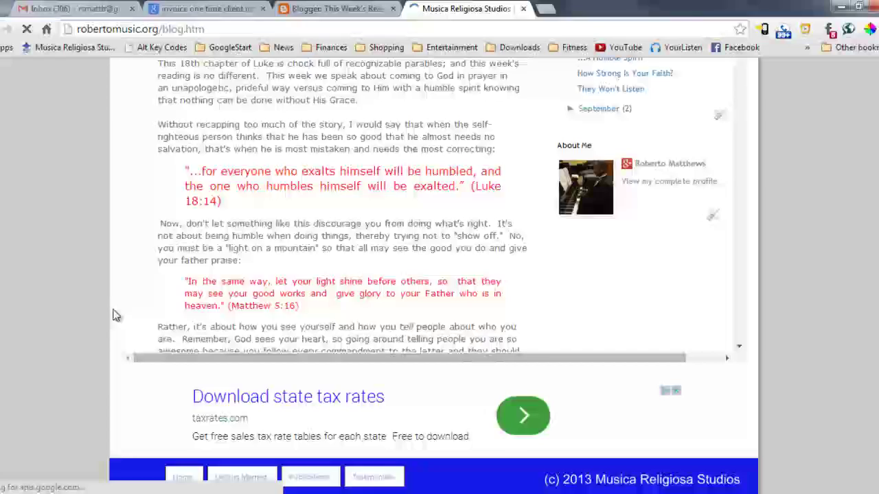
scroll(96, 282, "up", 2)
scroll(97, 276, "up", 1)
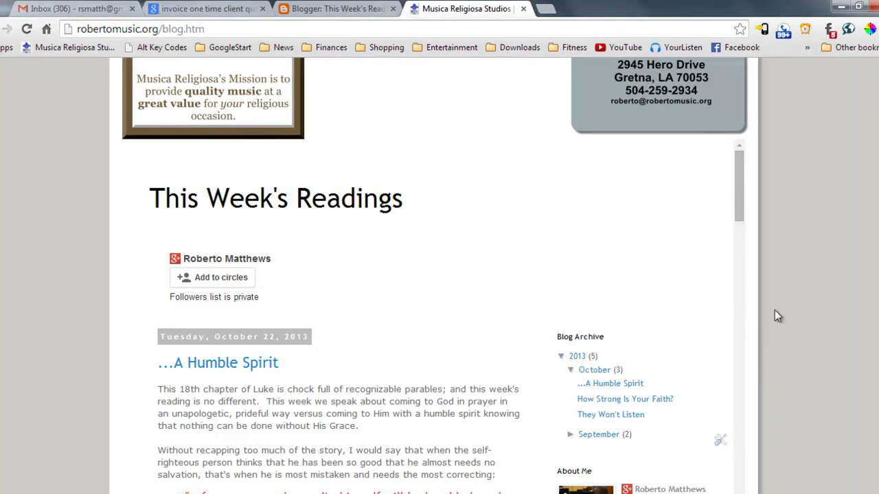
scroll(756, 314, "down", 4)
scroll(800, 309, "down", 2)
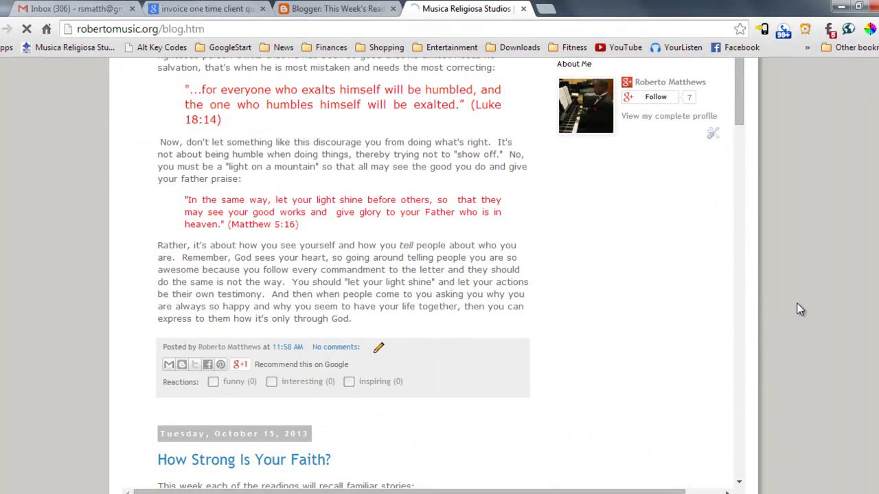
scroll(800, 309, "up", 3)
left_click_drag(745, 310, 744, 260)
scroll(809, 286, "down", 2)
scroll(810, 286, "down", 2)
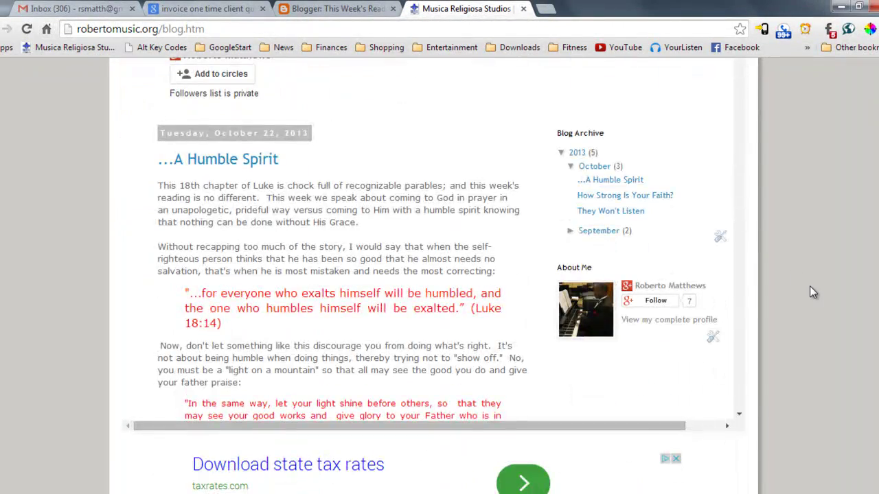
scroll(384, 223, "down", 1)
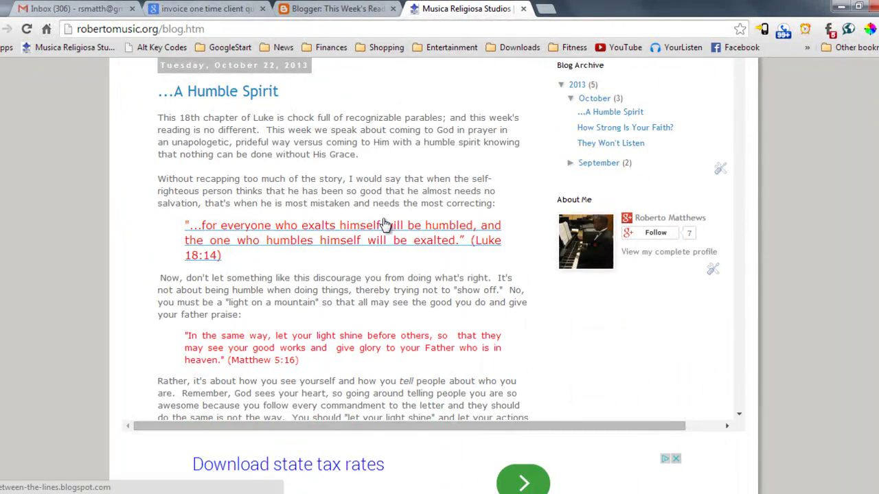
scroll(384, 223, "down", 2)
scroll(385, 221, "up", 3)
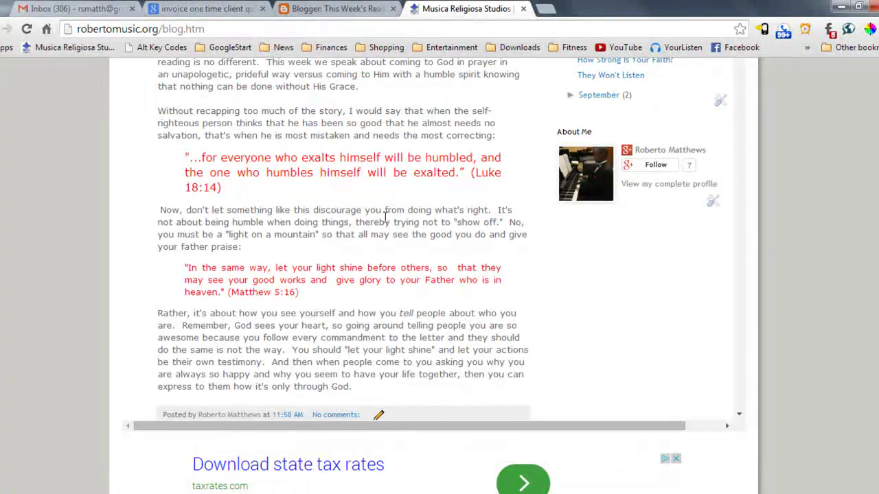
scroll(406, 198, "down", 4)
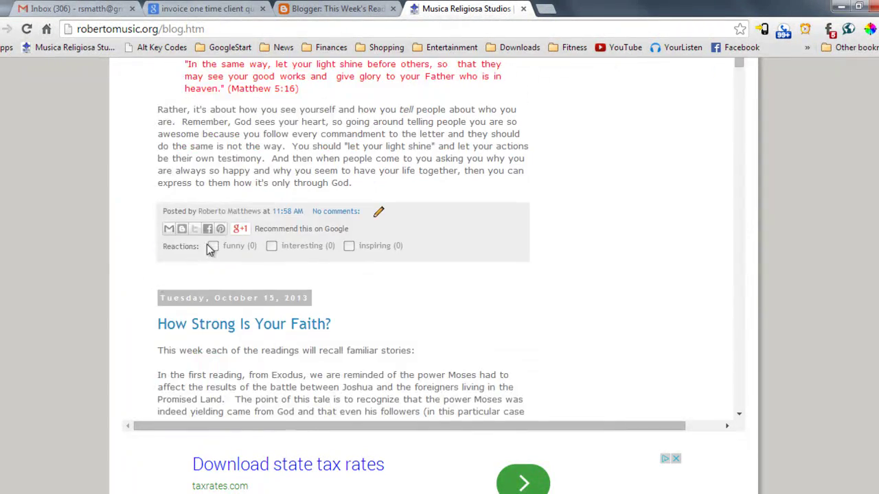
scroll(210, 250, "up", 8)
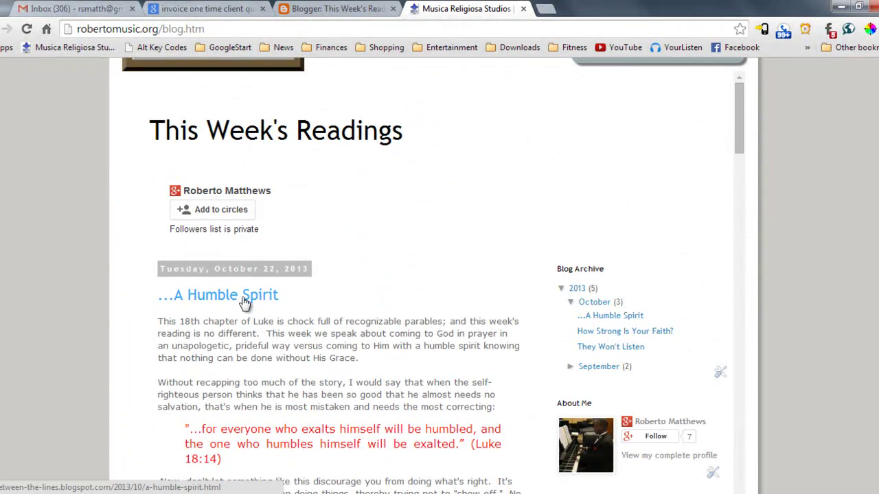
Open the '...A Humble Spirit' post, scroll down to its comment form, then back to the top.
left_click(241, 299)
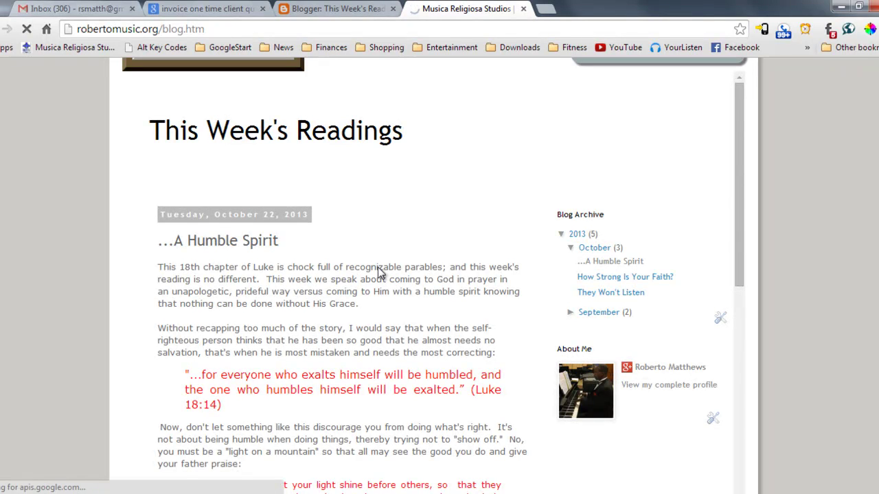
scroll(254, 230, "down", 10)
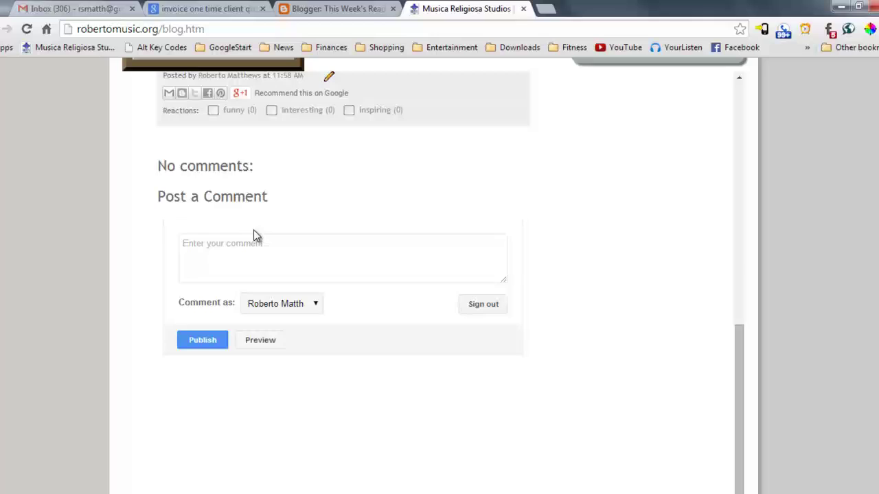
scroll(234, 213, "down", 1)
scroll(231, 216, "down", 2)
scroll(231, 219, "up", 8)
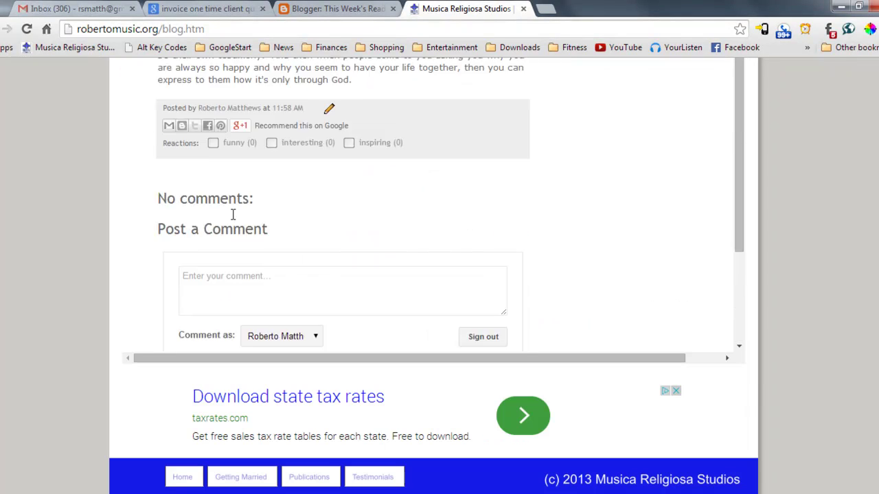
scroll(234, 220, "up", 10)
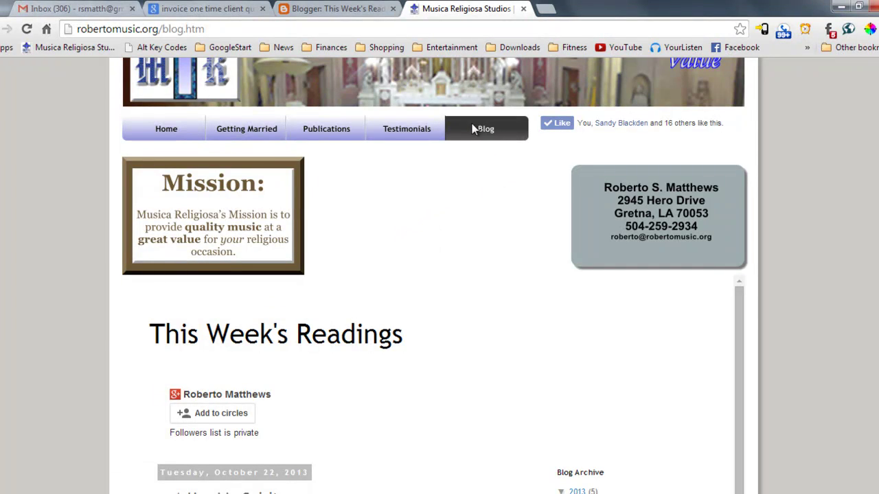
scroll(417, 235, "down", 2)
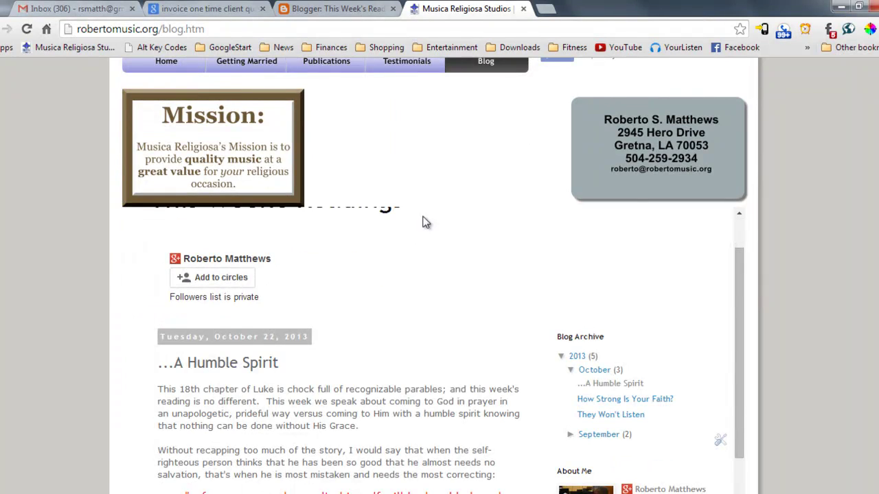
scroll(404, 238, "up", 4)
scroll(53, 221, "down", 3)
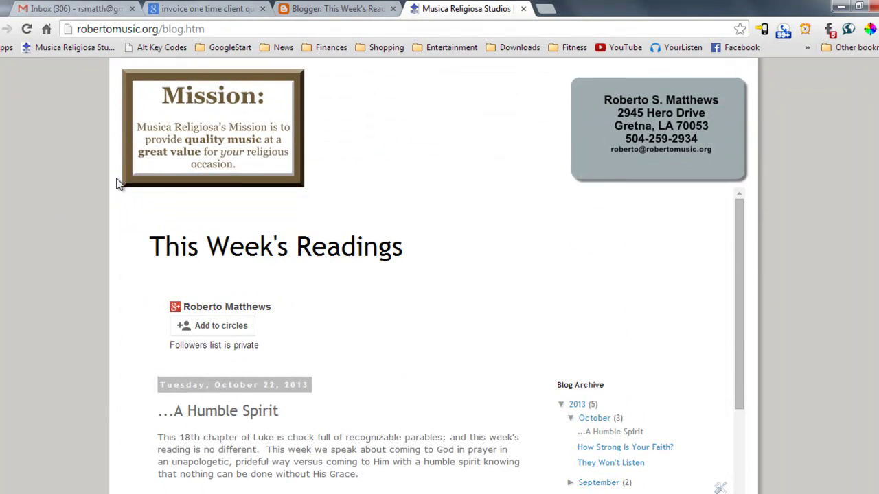
scroll(117, 183, "up", 1)
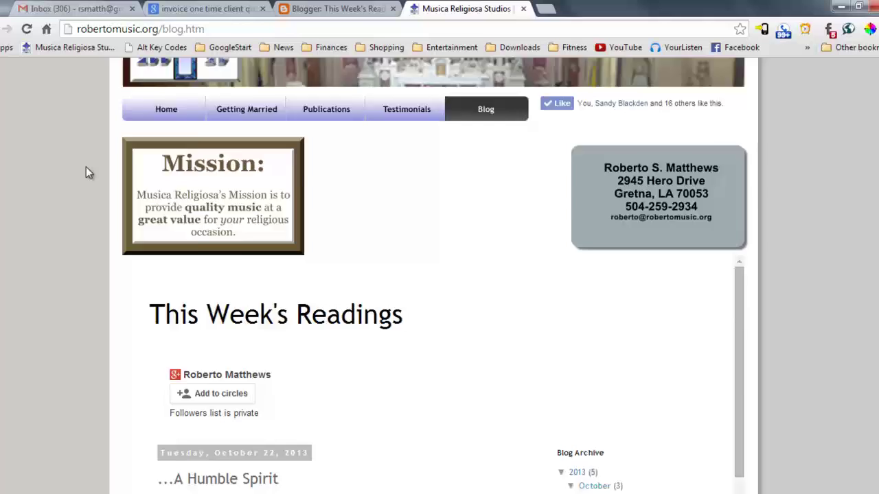
scroll(86, 172, "up", 2)
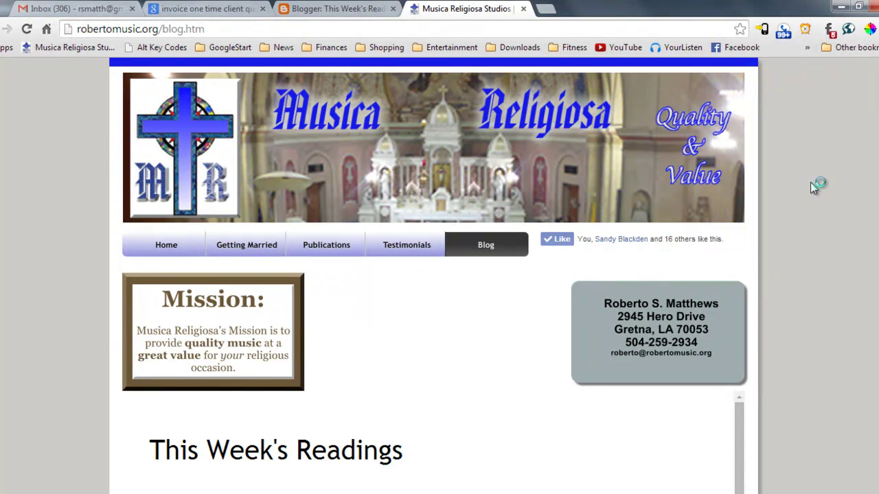
scroll(832, 171, "down", 4)
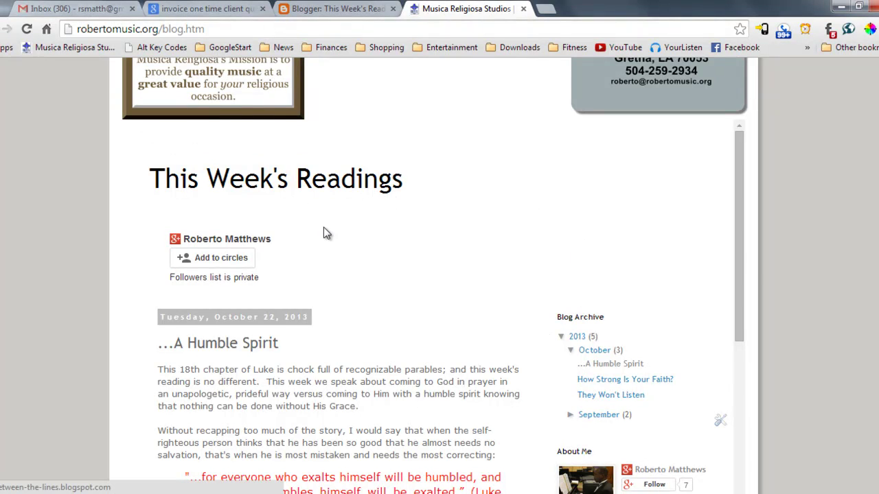
scroll(786, 236, "down", 1)
scroll(786, 236, "up", 3)
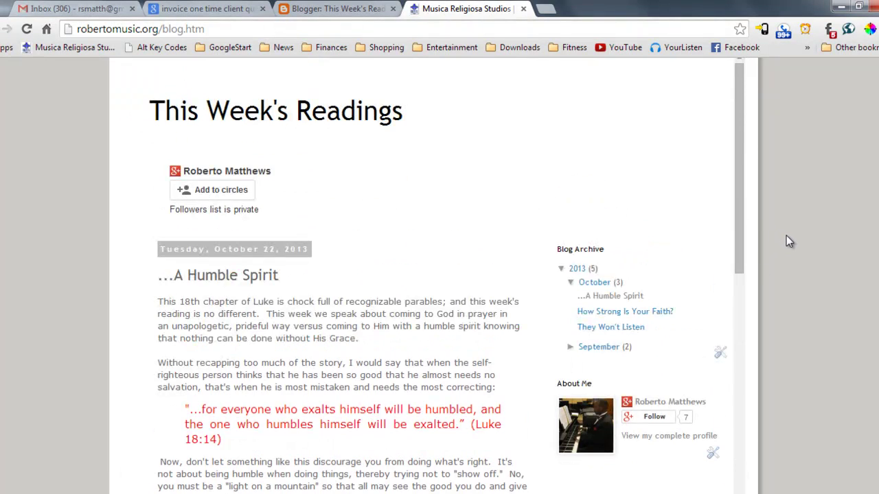
scroll(789, 240, "up", 2)
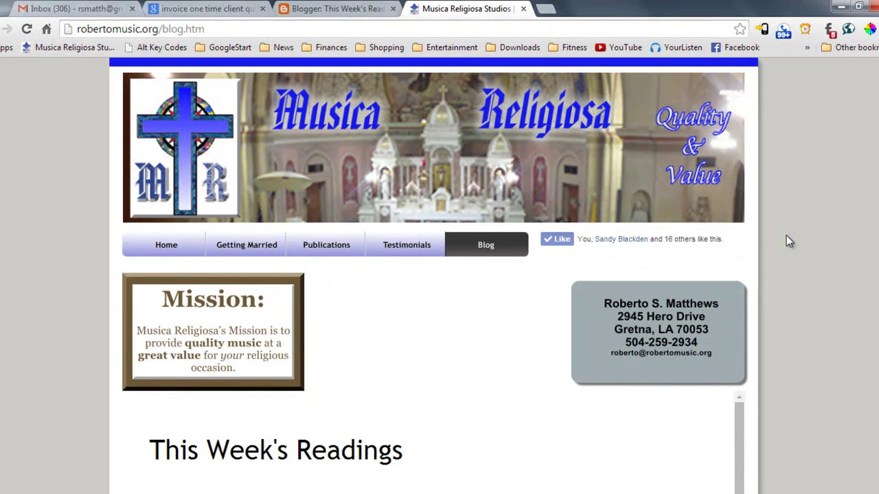